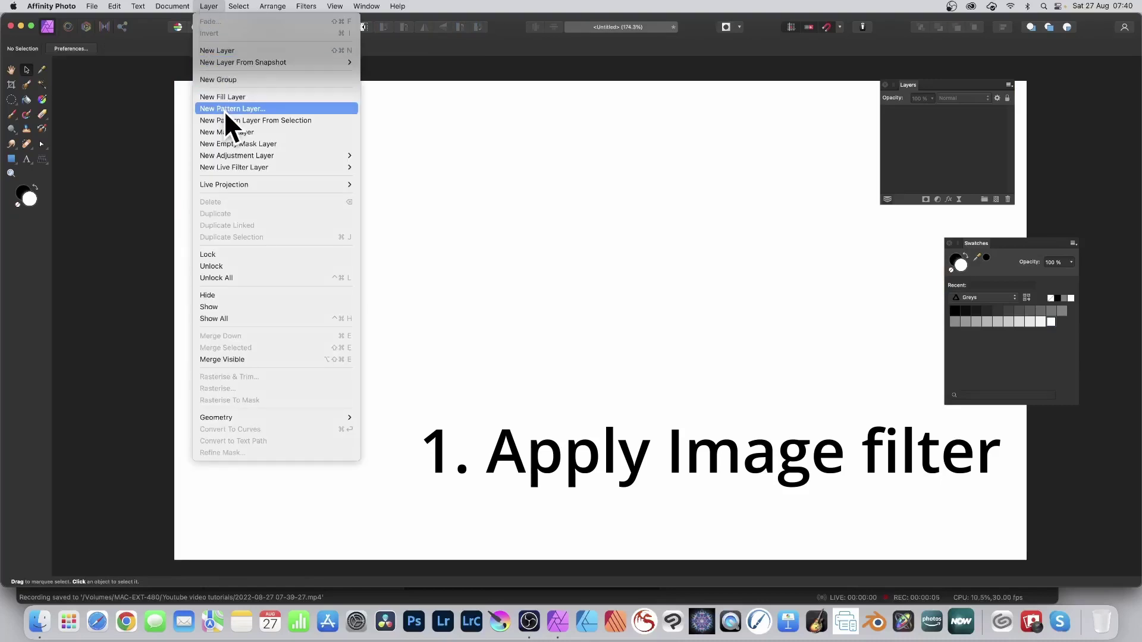
# Create a new 500 × 500 px pattern layer in the blank document
pyautogui.click(224, 109)
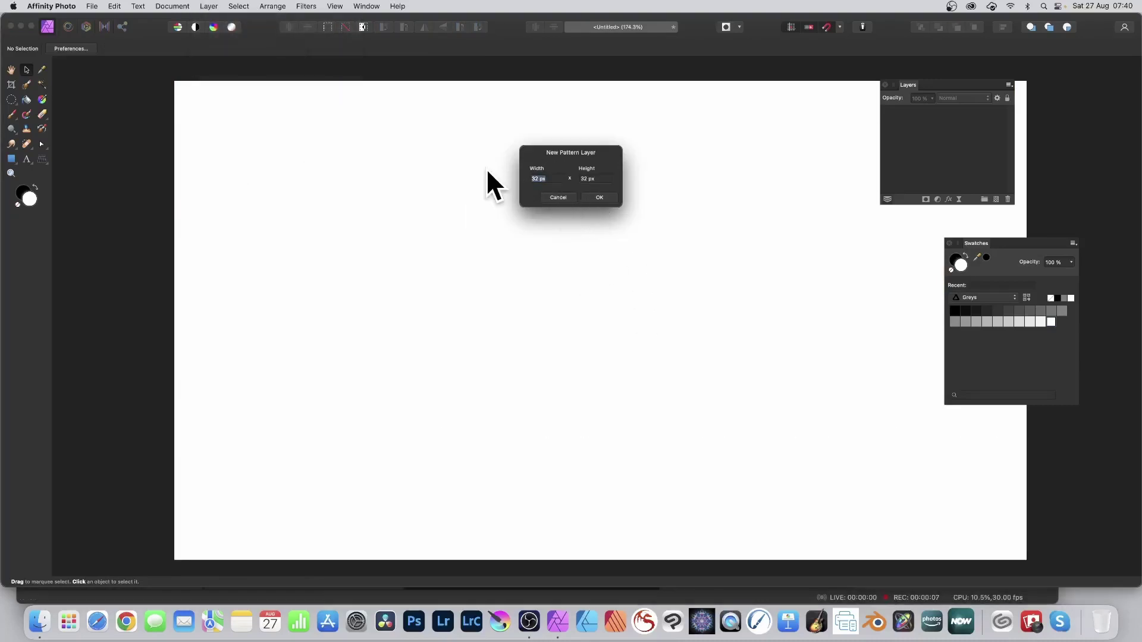
pyautogui.write('5')
pyautogui.press('Tab')
pyautogui.write('500')
pyautogui.click(599, 197)
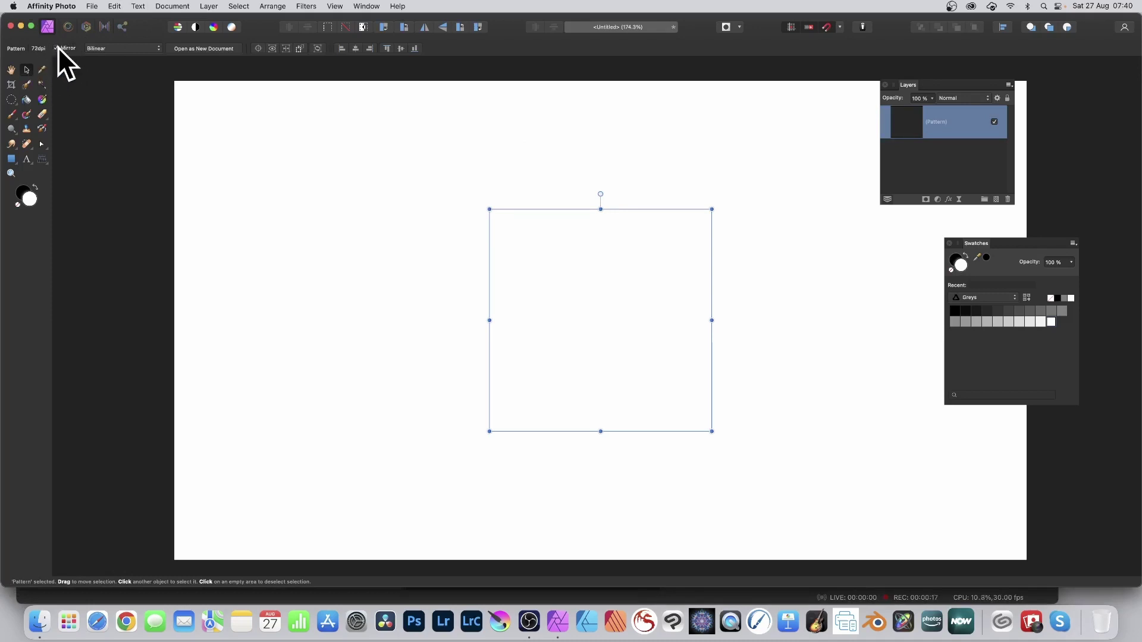
pyautogui.click(113, 6)
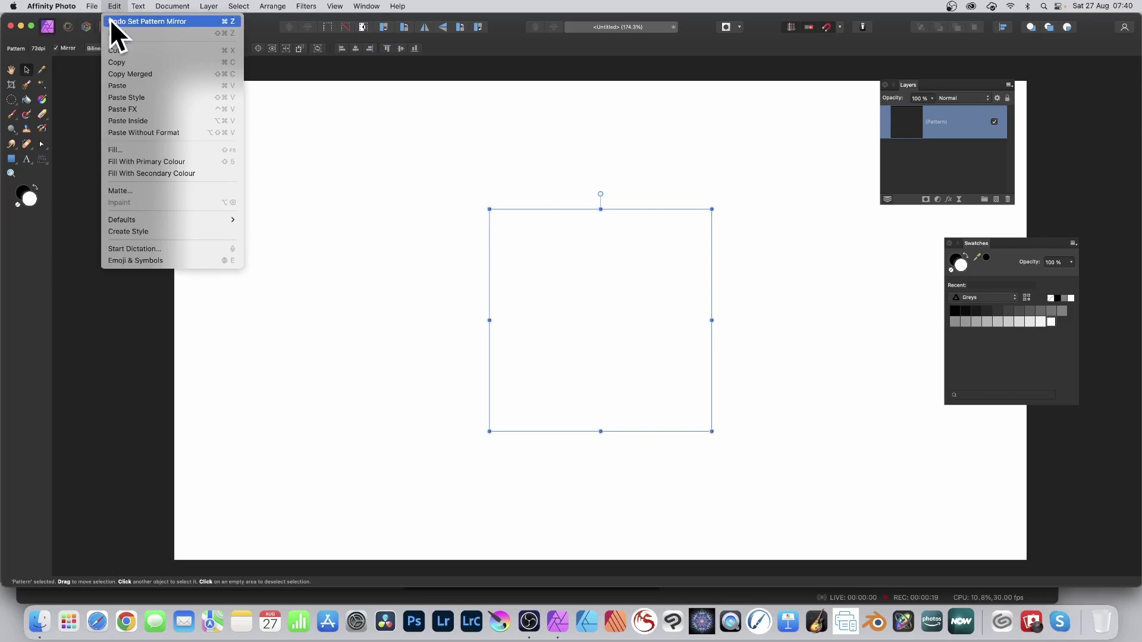
pyautogui.click(128, 162)
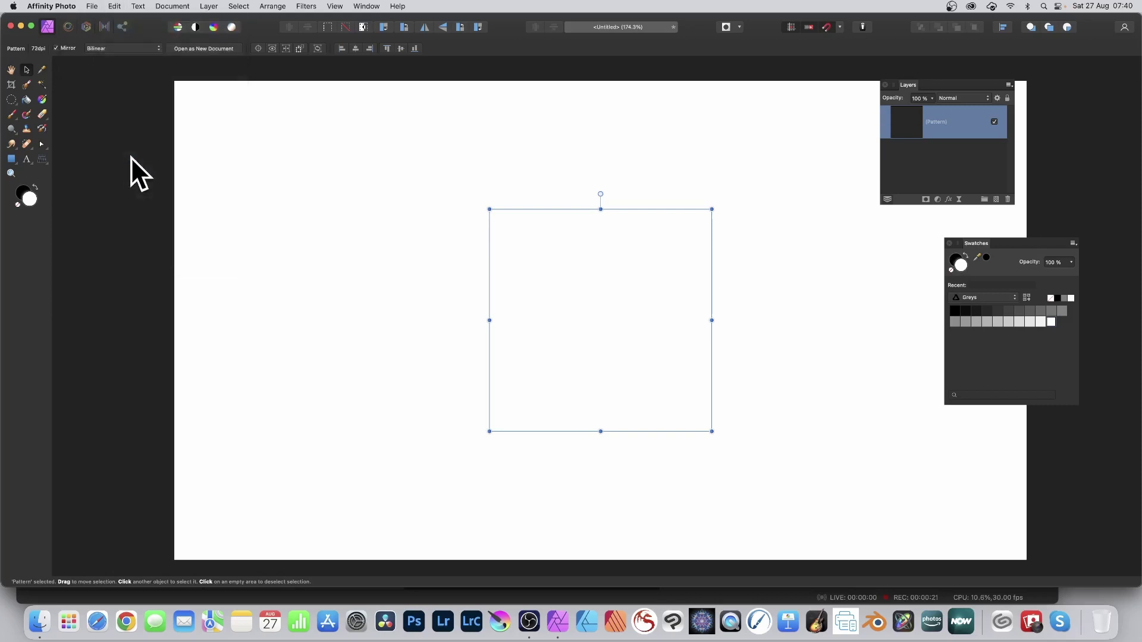
# Open Apply Image and load deform-field-blur-1-347743734.jpg from file as its source
pyautogui.click(308, 6)
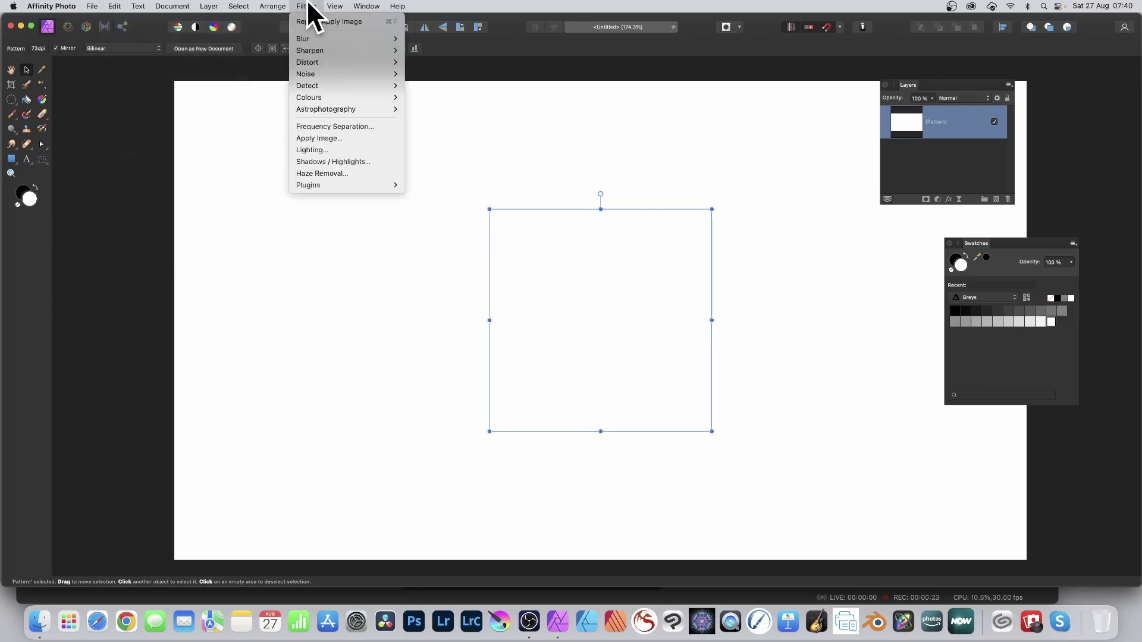
pyautogui.click(315, 138)
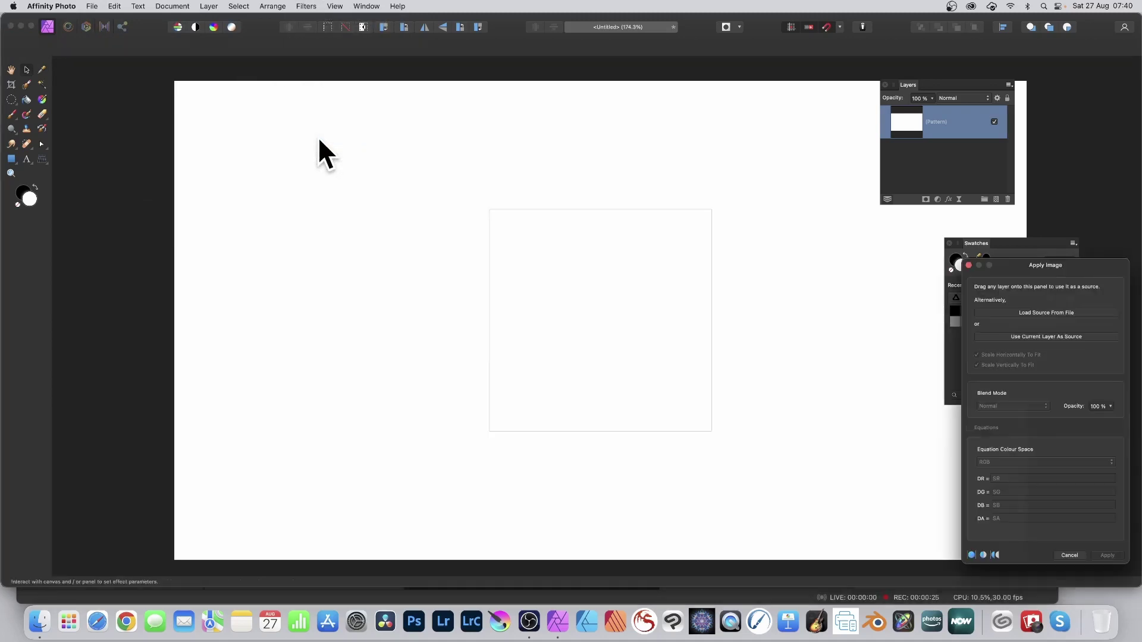
pyautogui.moveTo(1016, 266); pyautogui.dragTo(605, 139)
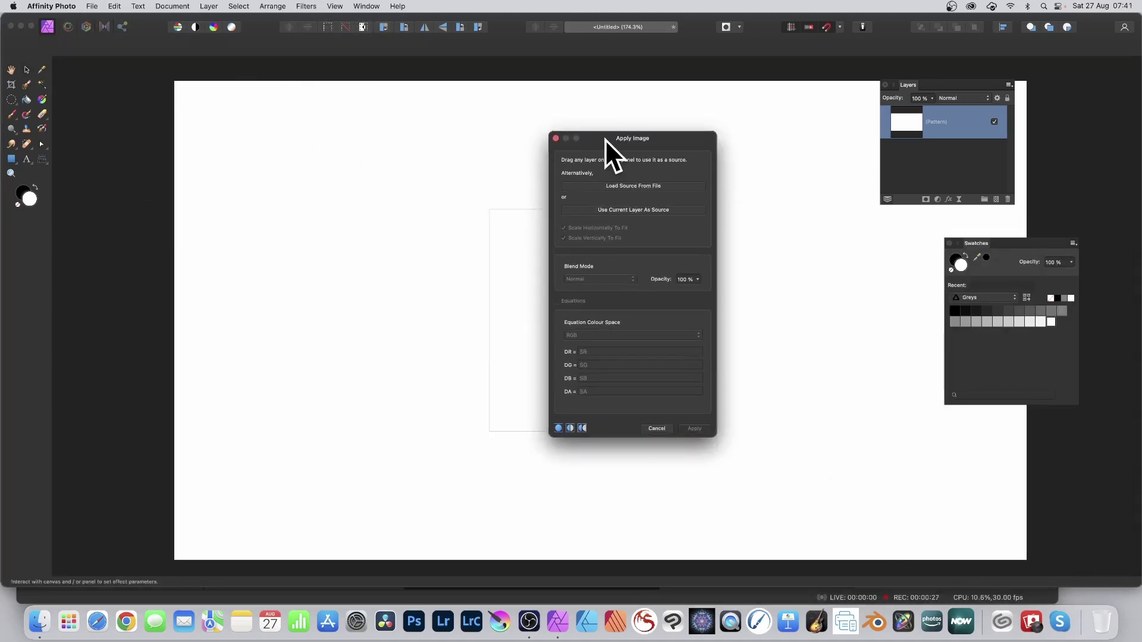
pyautogui.click(657, 186)
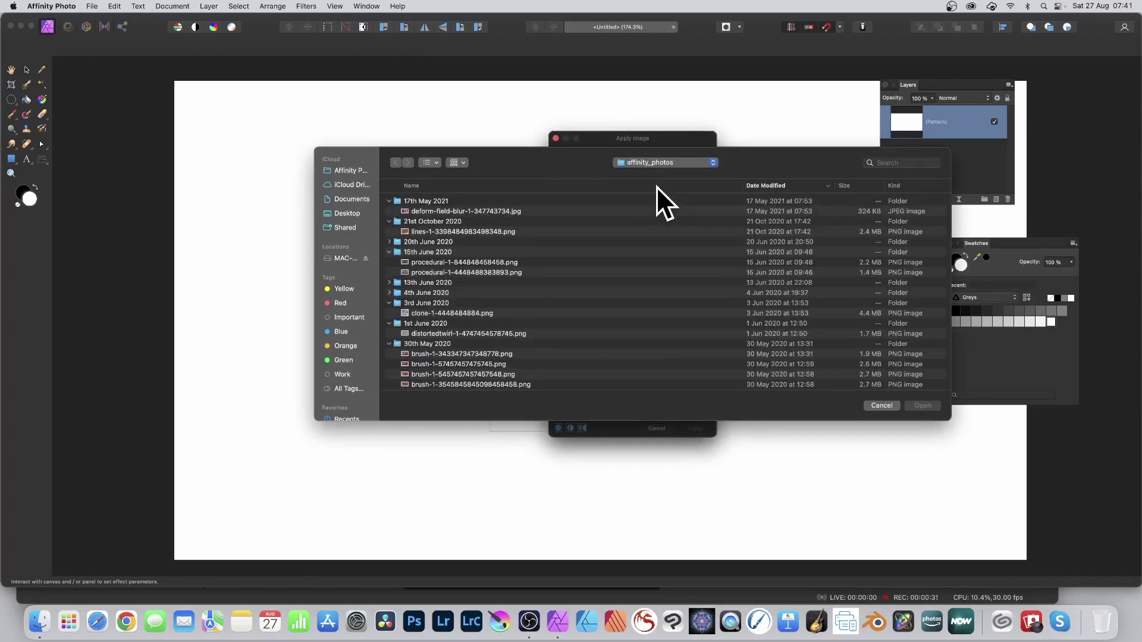
pyautogui.click(423, 211)
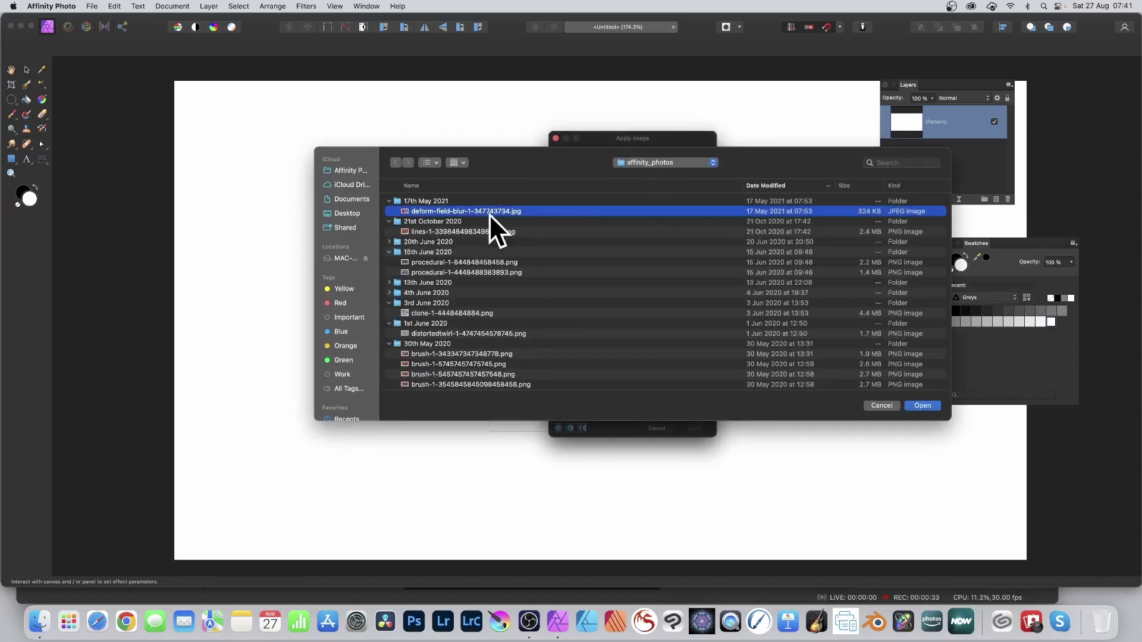
pyautogui.click(917, 404)
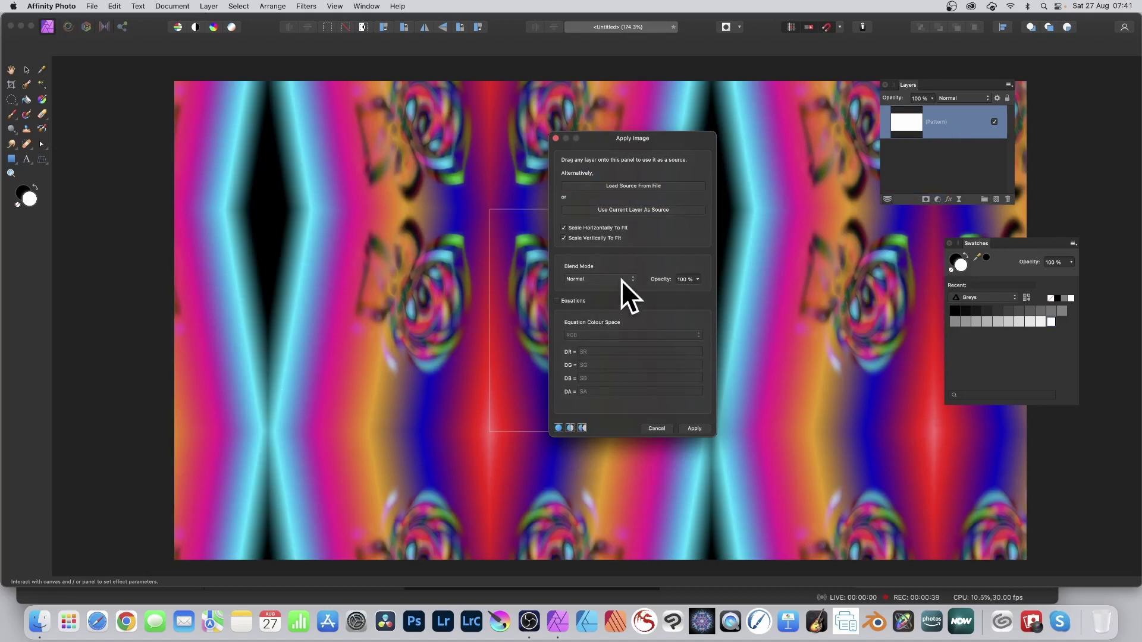
# Keep the Normal blend mode and enable equations DR = SR+0.2 and DG = SG*1.1
pyautogui.click(619, 278)
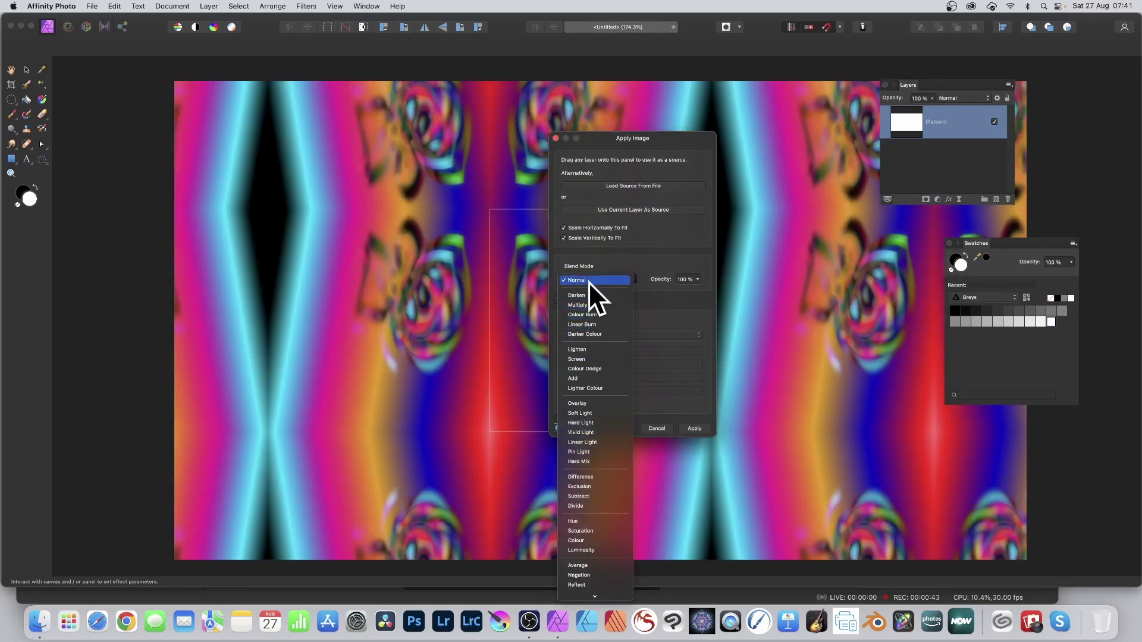
pyautogui.click(587, 281)
pyautogui.click(557, 301)
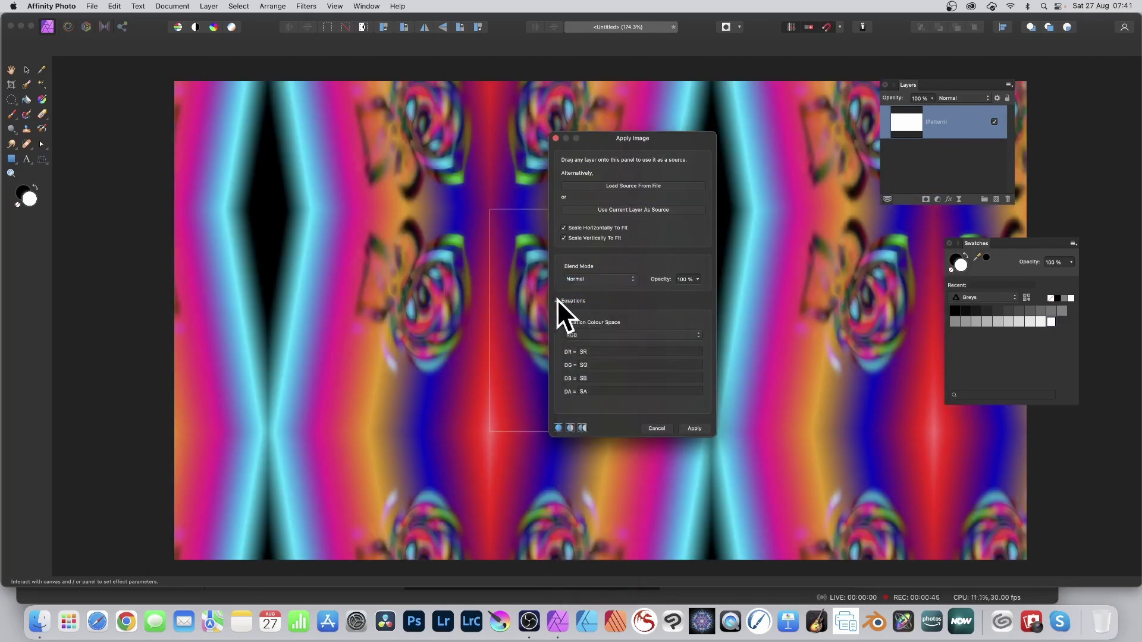
pyautogui.write('+0.2')
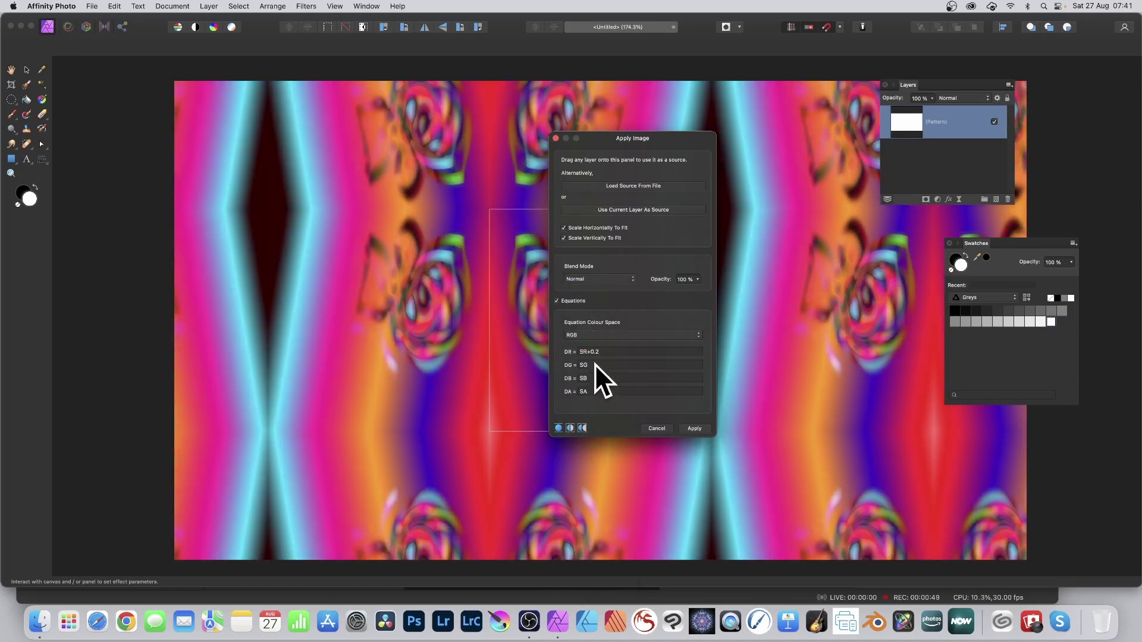
pyautogui.click(612, 361)
pyautogui.write('*1.1')
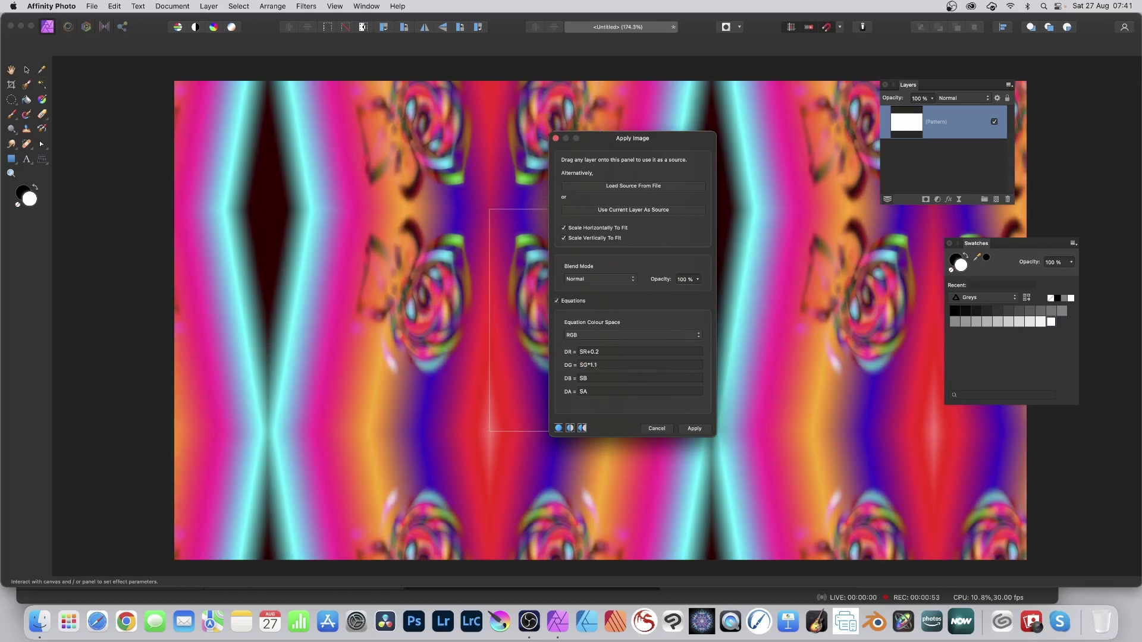
# Apply the filter, then shrink the tiles, rotate them to about -55.7° and widen them
pyautogui.click(693, 428)
pyautogui.moveTo(488, 208); pyautogui.dragTo(591, 297)
pyautogui.moveTo(716, 298); pyautogui.dragTo(743, 385)
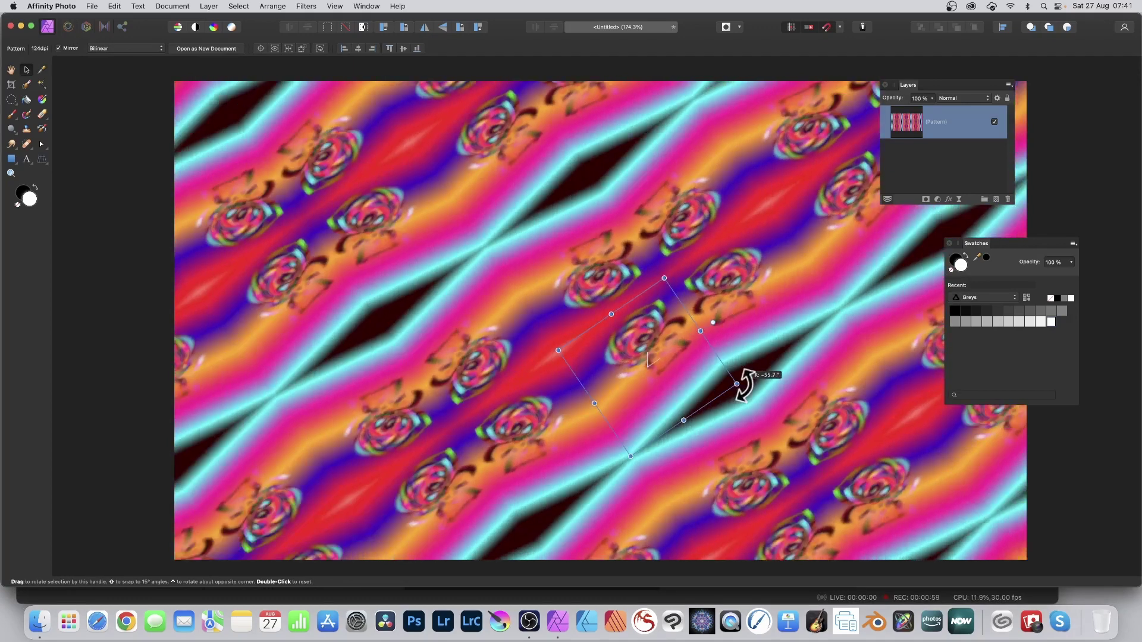
pyautogui.moveTo(611, 314); pyautogui.dragTo(448, 116)
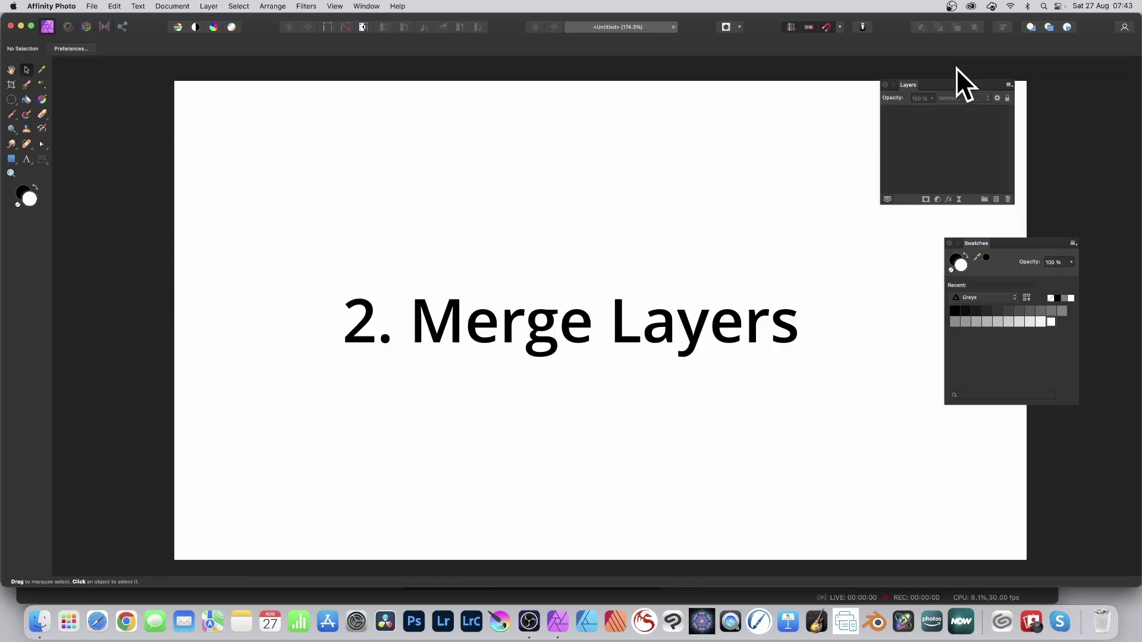
# Create a 500 × 500 px pattern layer and switch on its Mirror option
pyautogui.click(209, 6)
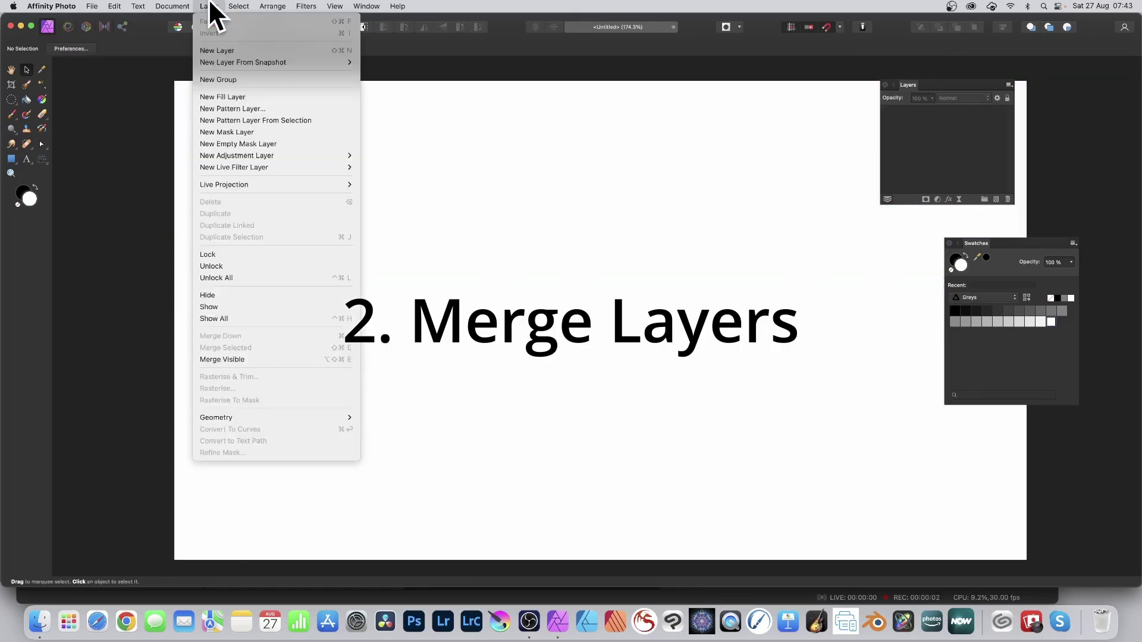
pyautogui.click(216, 107)
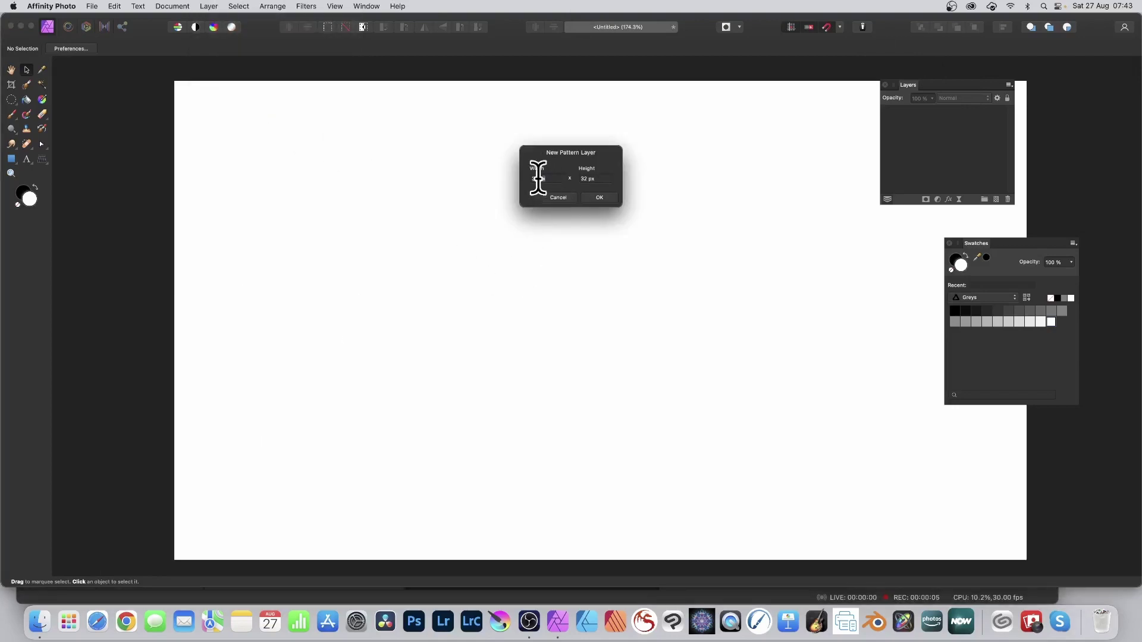
pyautogui.write('500')
pyautogui.press('Tab')
pyautogui.write('500')
pyautogui.click(602, 199)
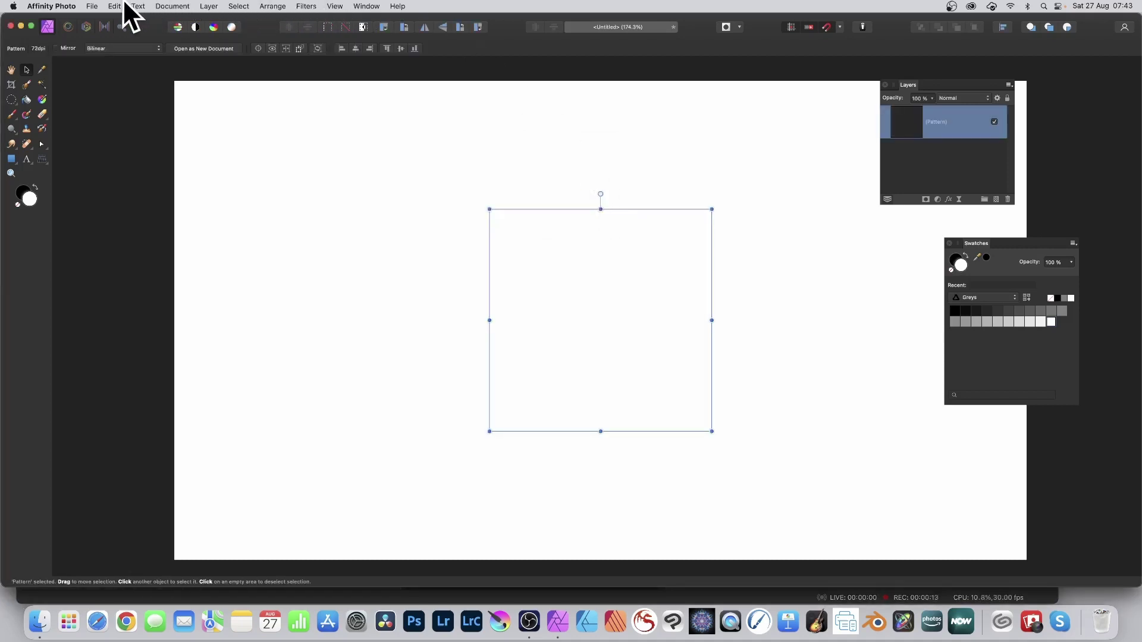
pyautogui.click(56, 47)
# Place deform-field-blur-1-347743734.jpg onto the canvas with File > Place
pyautogui.click(96, 3)
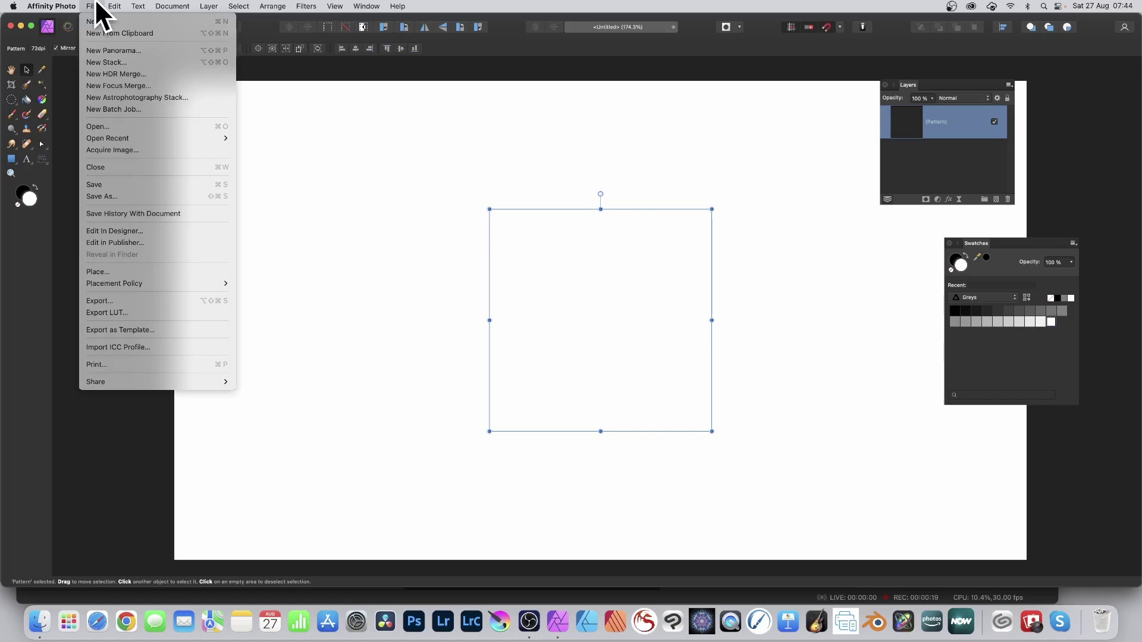
pyautogui.click(102, 271)
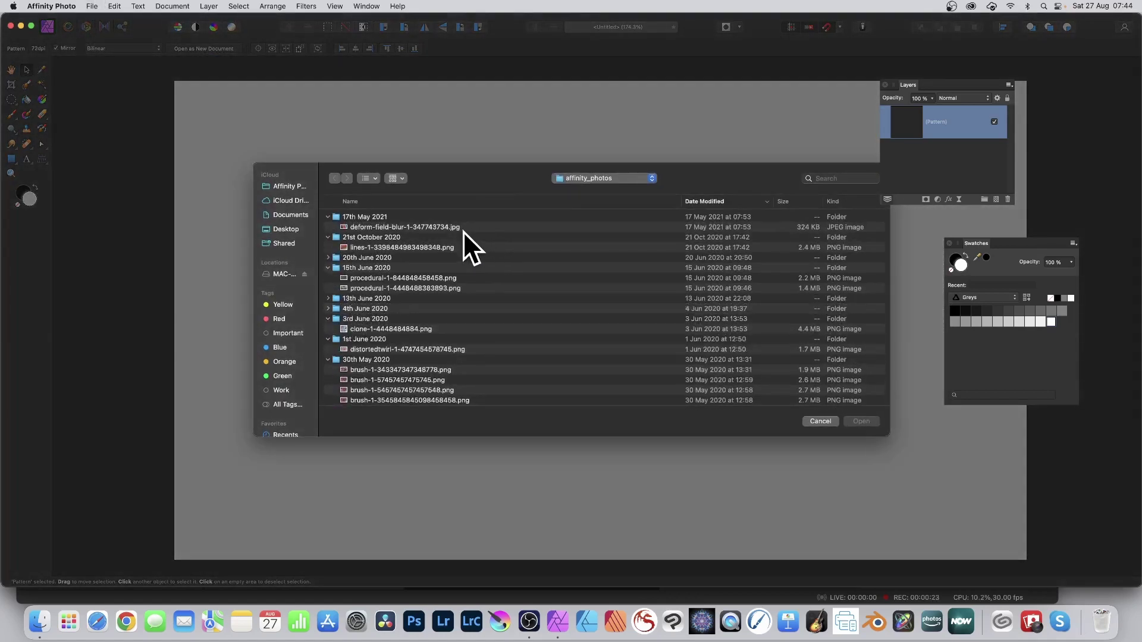
pyautogui.click(385, 227)
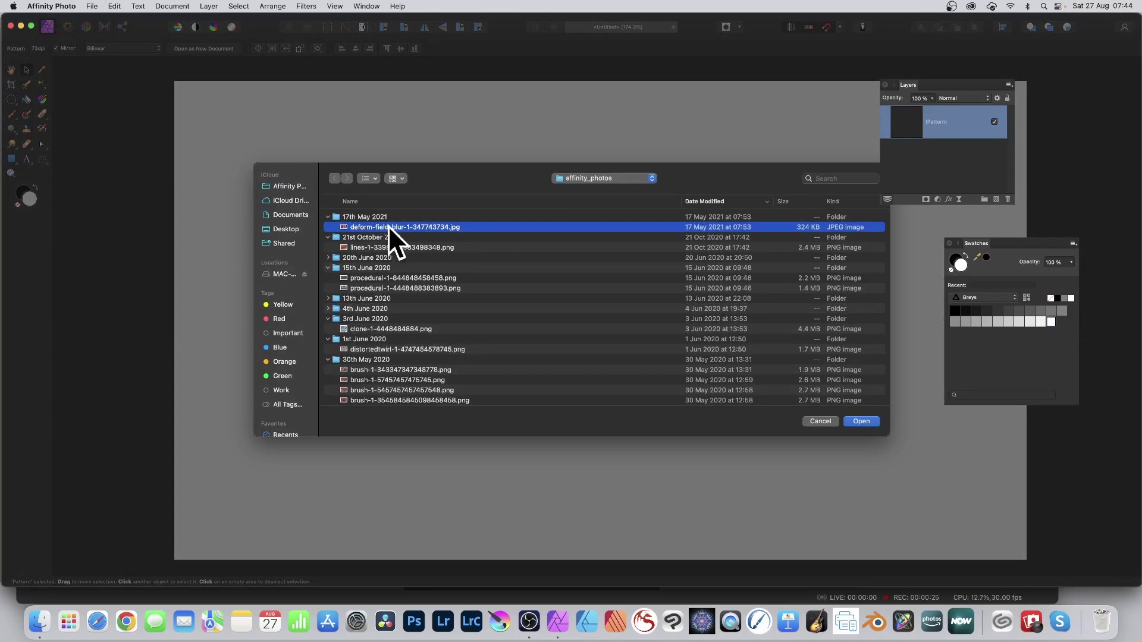
pyautogui.click(872, 423)
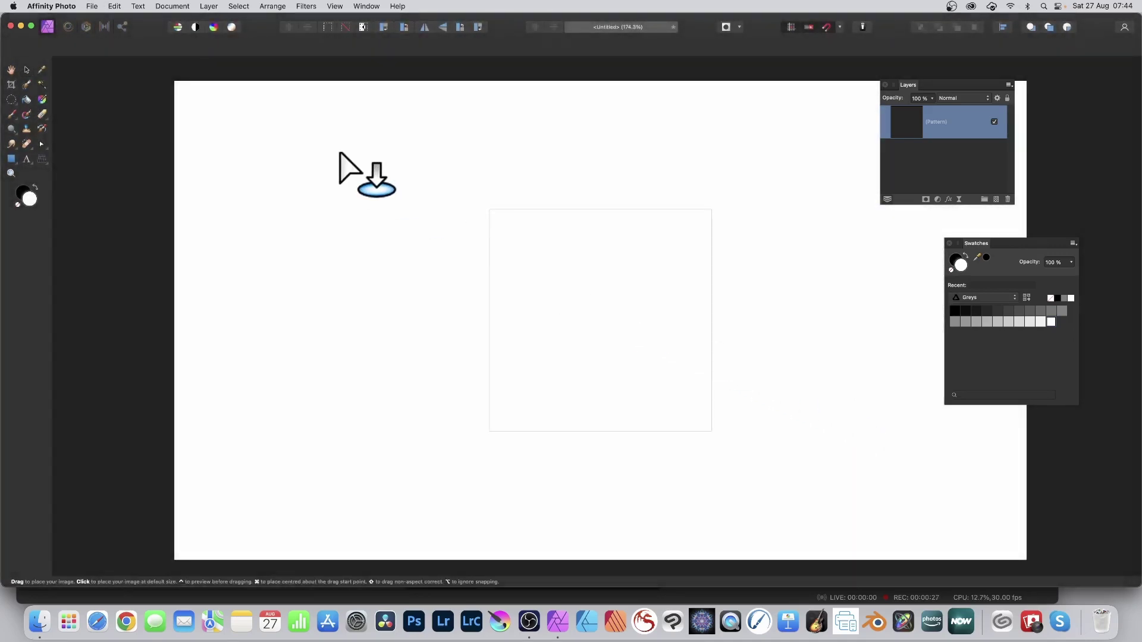
pyautogui.click(325, 153)
# Resize the placed image and centre it horizontally and vertically on the pattern layer
pyautogui.moveTo(313, 145); pyautogui.dragTo(469, 314)
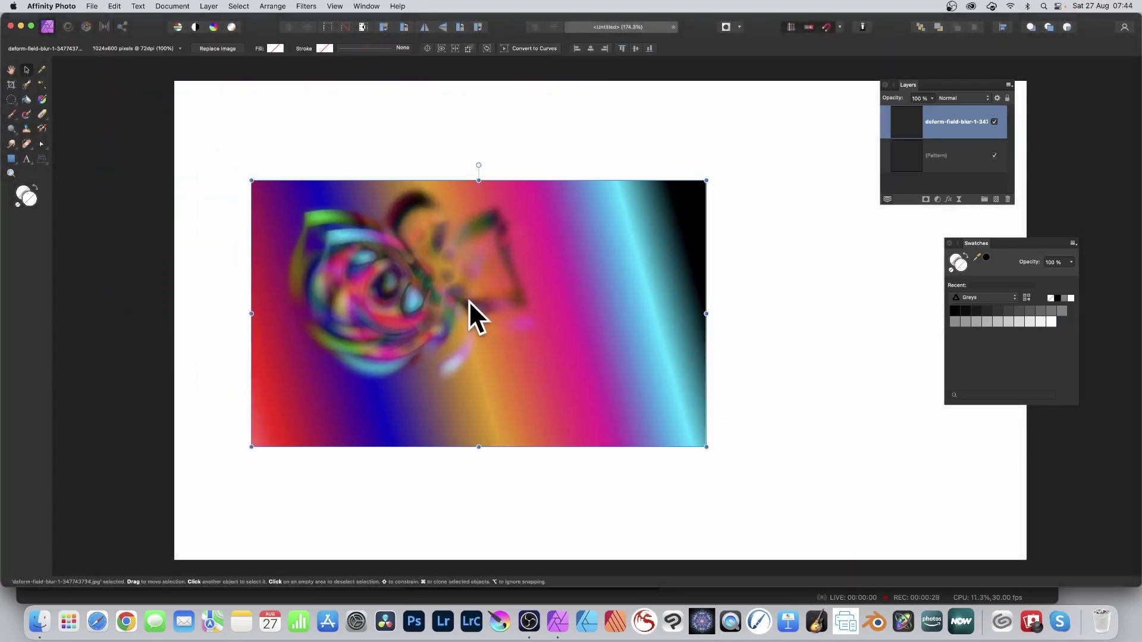
pyautogui.moveTo(255, 180); pyautogui.dragTo(495, 304)
pyautogui.moveTo(583, 387); pyautogui.dragTo(558, 311)
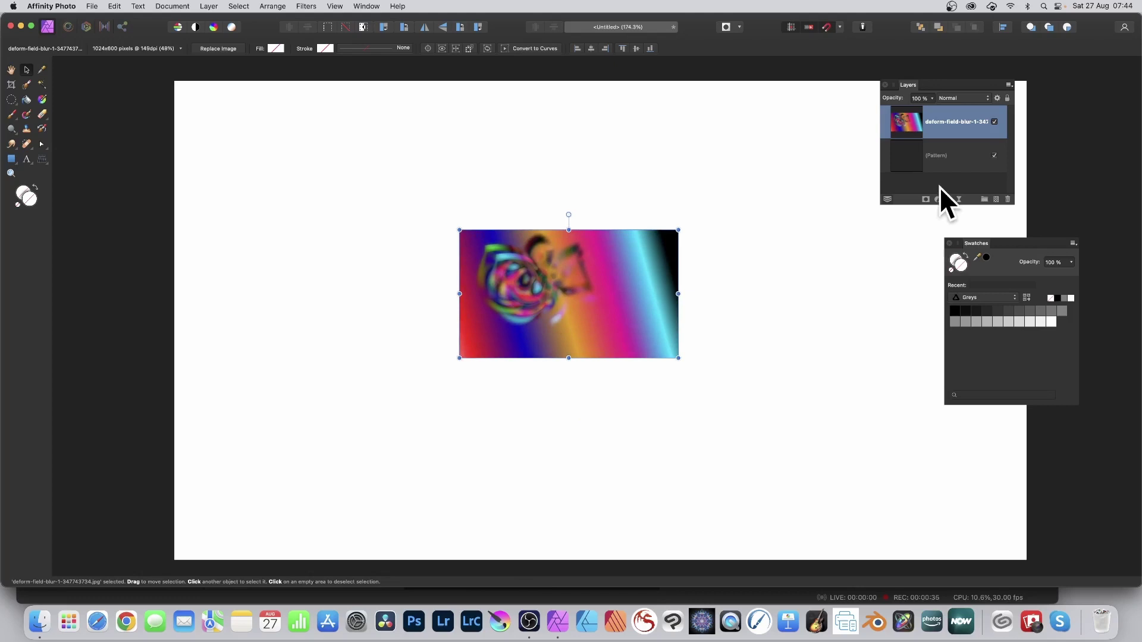
pyautogui.keyDown('shift'); pyautogui.click(905, 153); pyautogui.keyUp('shift')
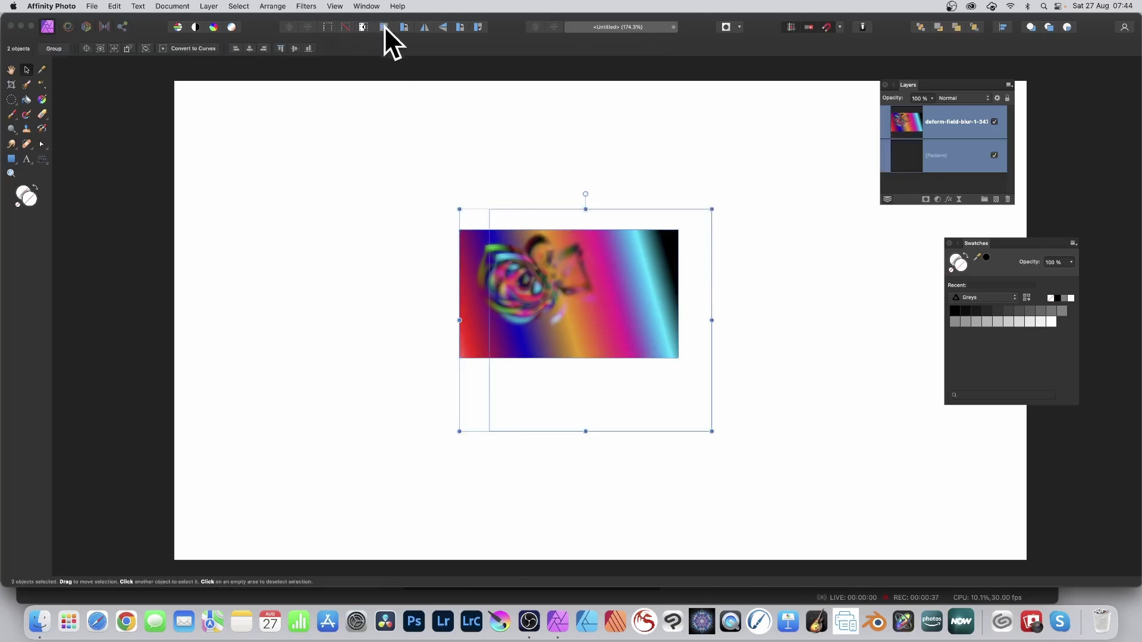
pyautogui.click(249, 48)
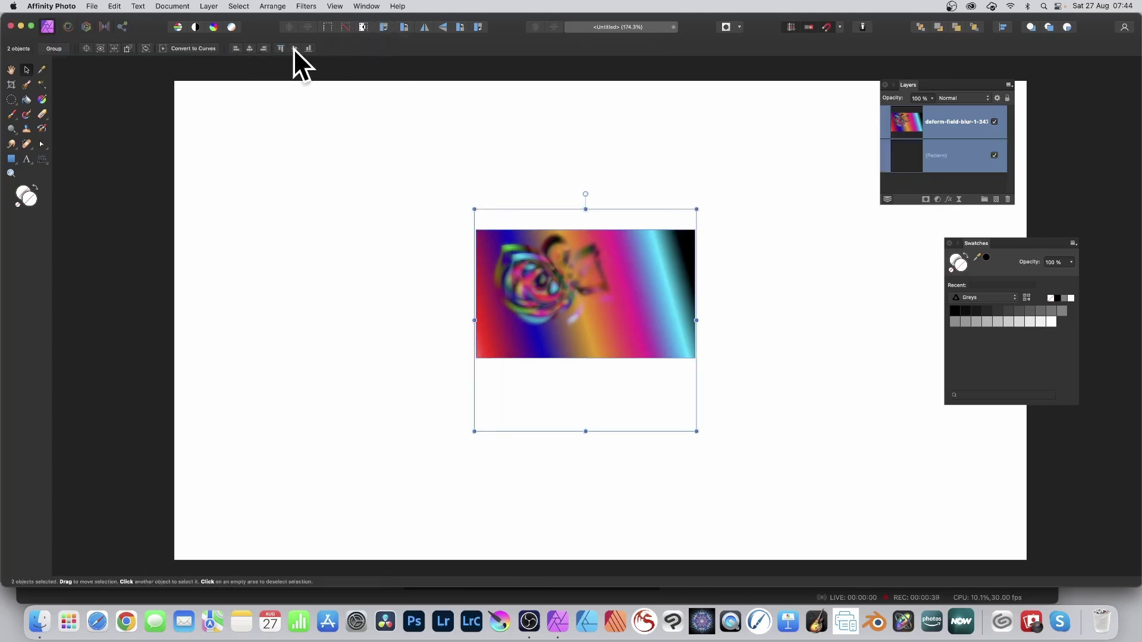
pyautogui.click(295, 49)
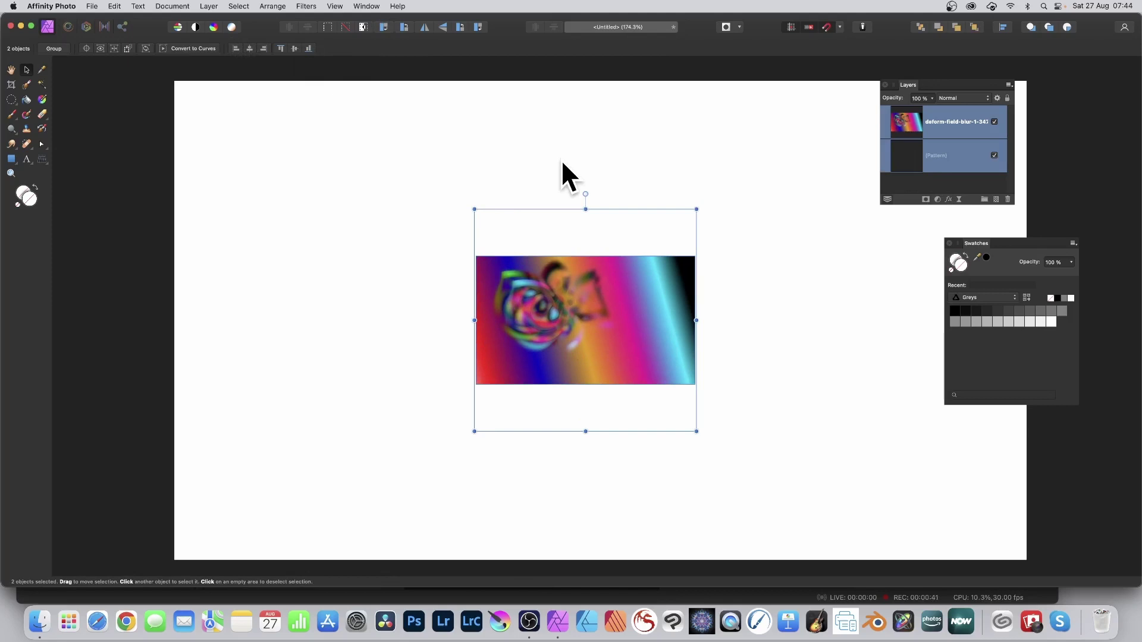
pyautogui.click(704, 148)
# Enlarge the blurred image beyond the pattern frame, then select both objects
pyautogui.click(637, 274)
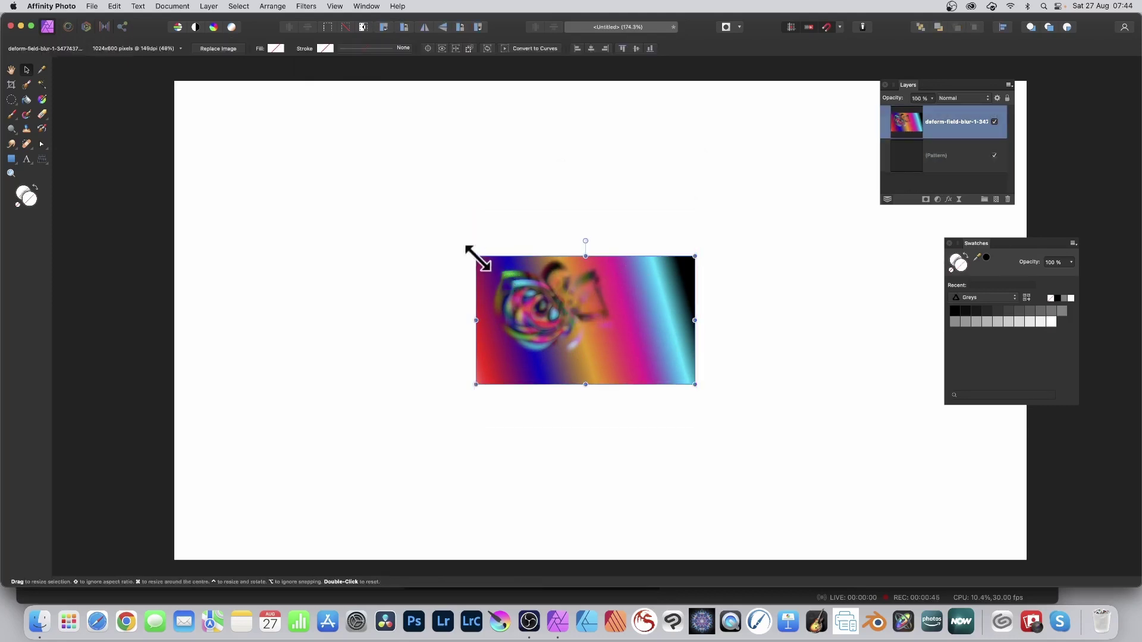
pyautogui.moveTo(475, 256); pyautogui.dragTo(376, 165)
pyautogui.moveTo(695, 384); pyautogui.dragTo(842, 471)
pyautogui.moveTo(307, 140); pyautogui.dragTo(867, 511)
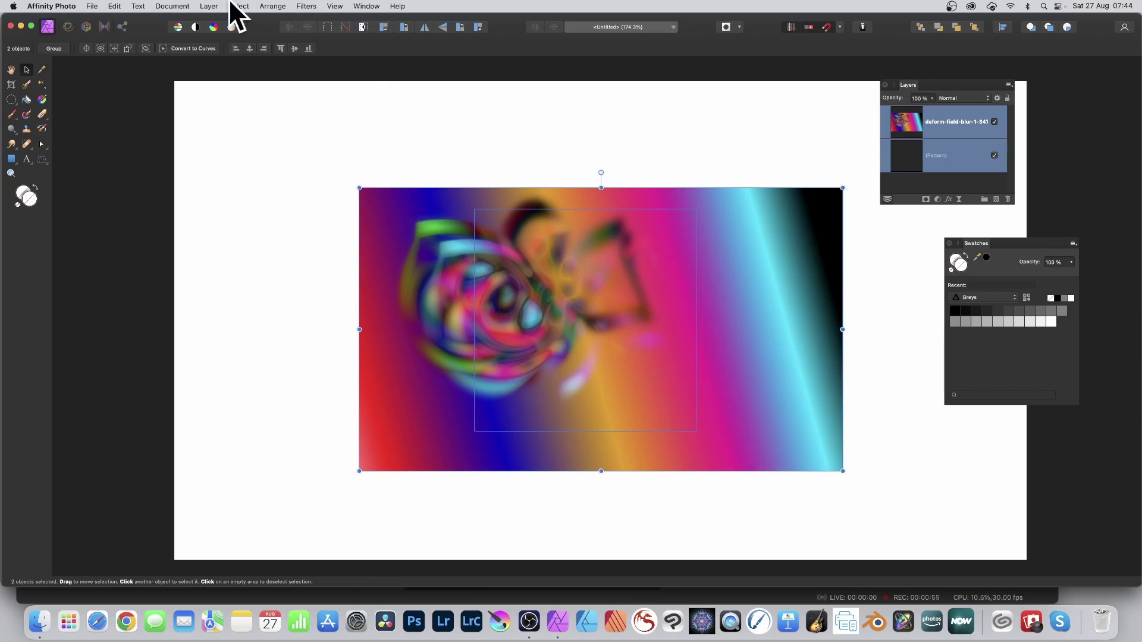
# Merge Selected, then shrink the tiles, rotate them about 45° and stretch them vertically
pyautogui.click(205, 5)
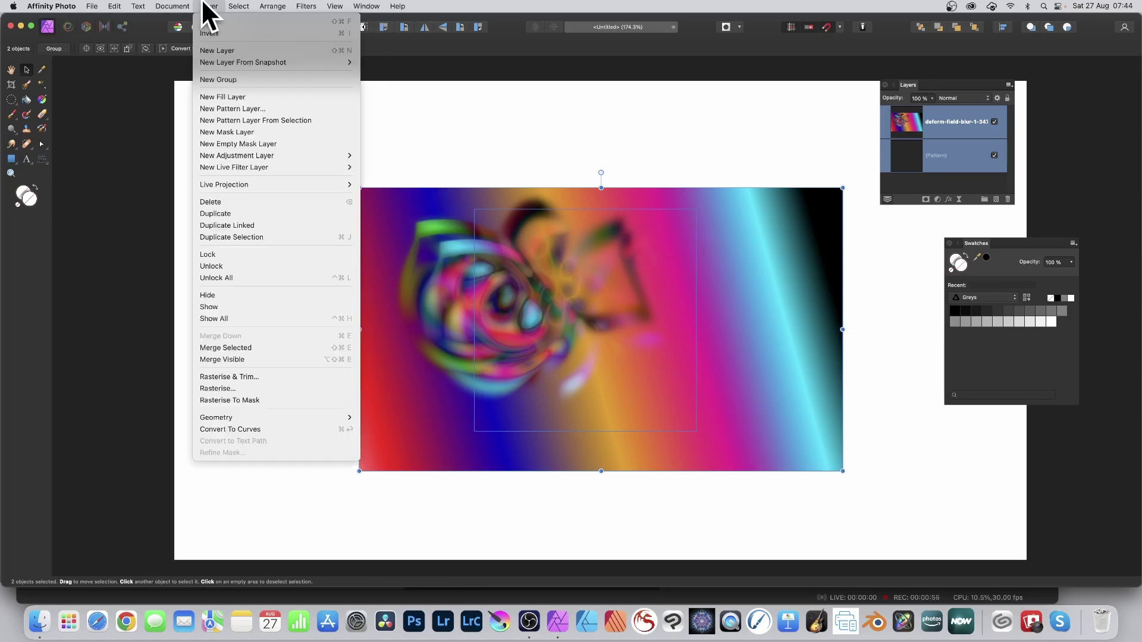
pyautogui.click(246, 346)
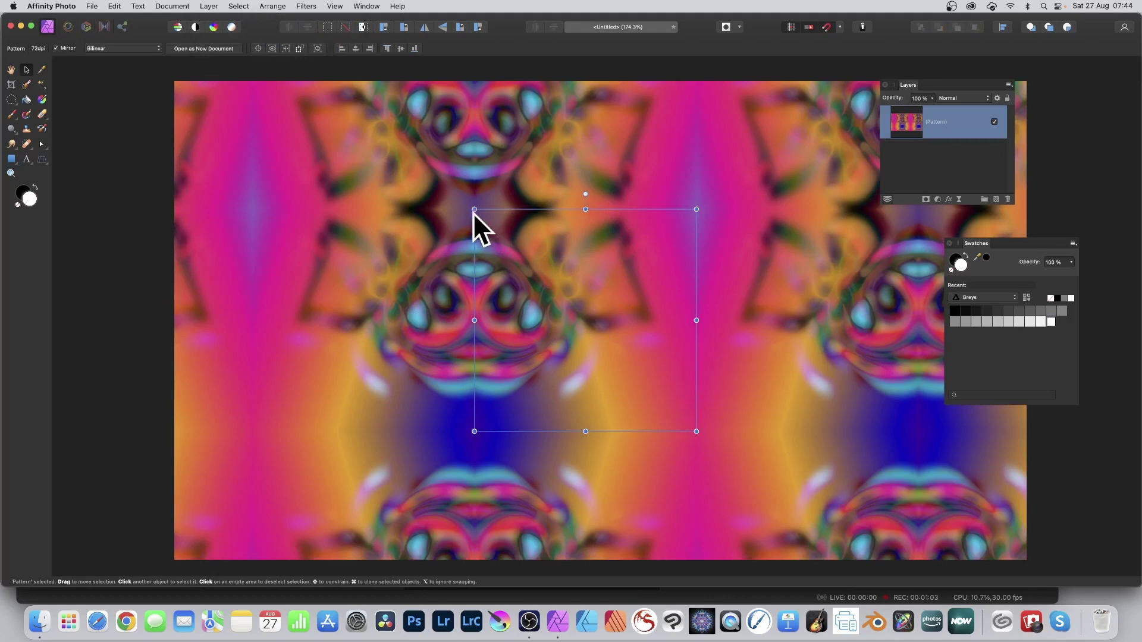
pyautogui.moveTo(466, 204); pyautogui.dragTo(505, 240)
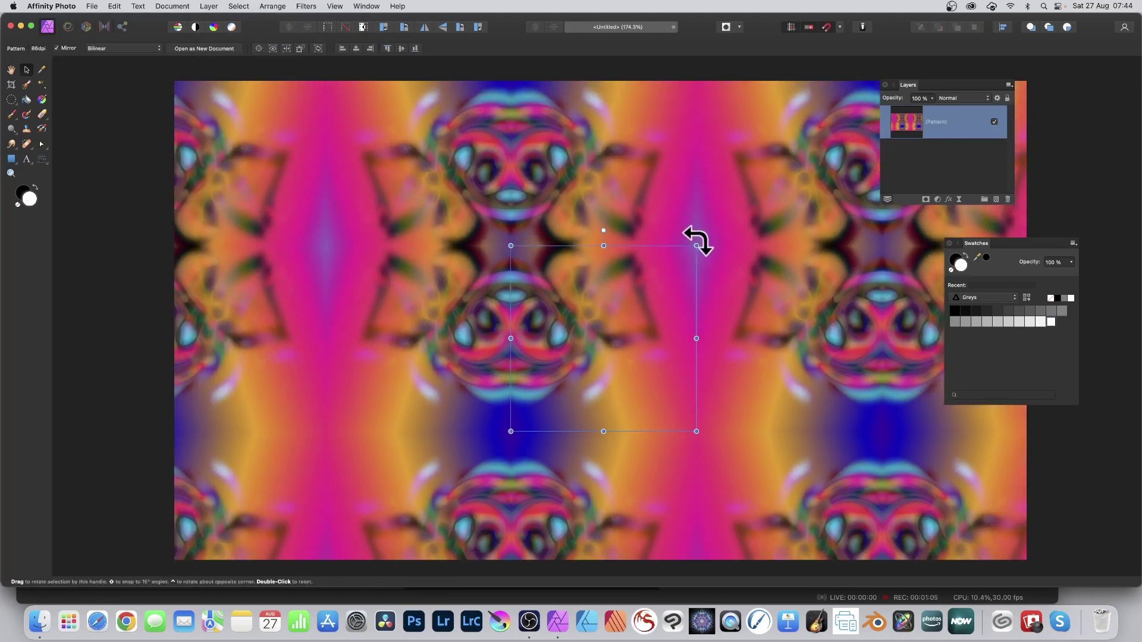
pyautogui.moveTo(692, 239); pyautogui.dragTo(747, 312)
pyautogui.moveTo(593, 208); pyautogui.dragTo(601, 143)
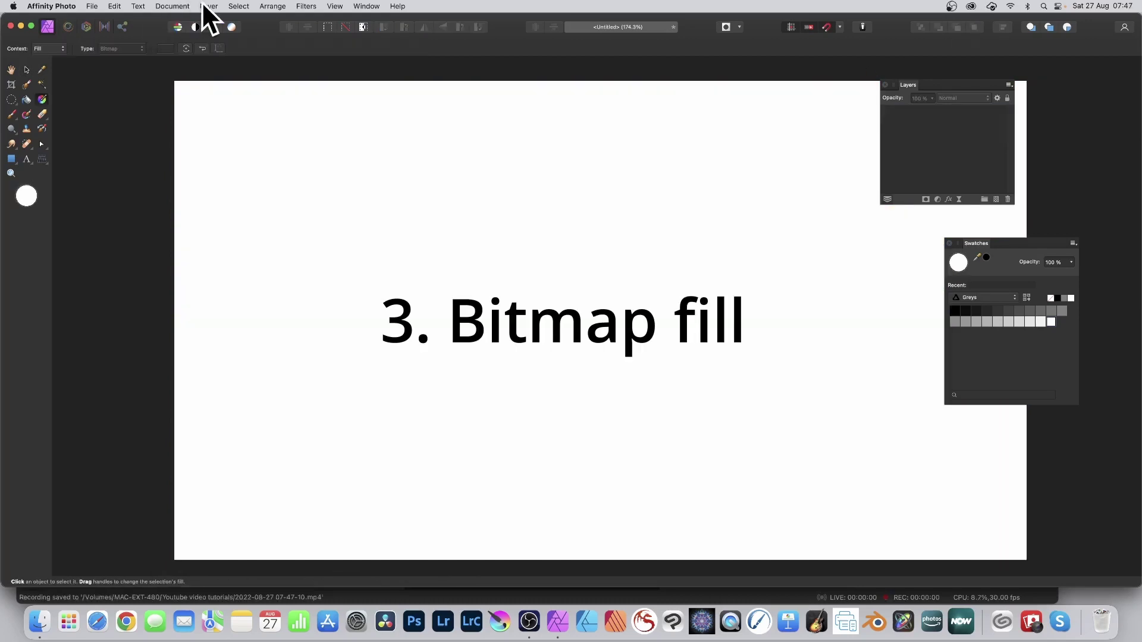
# Add a fill layer with a white-to-black linear gradient, then change its fill type to Bitmap
pyautogui.click(207, 6)
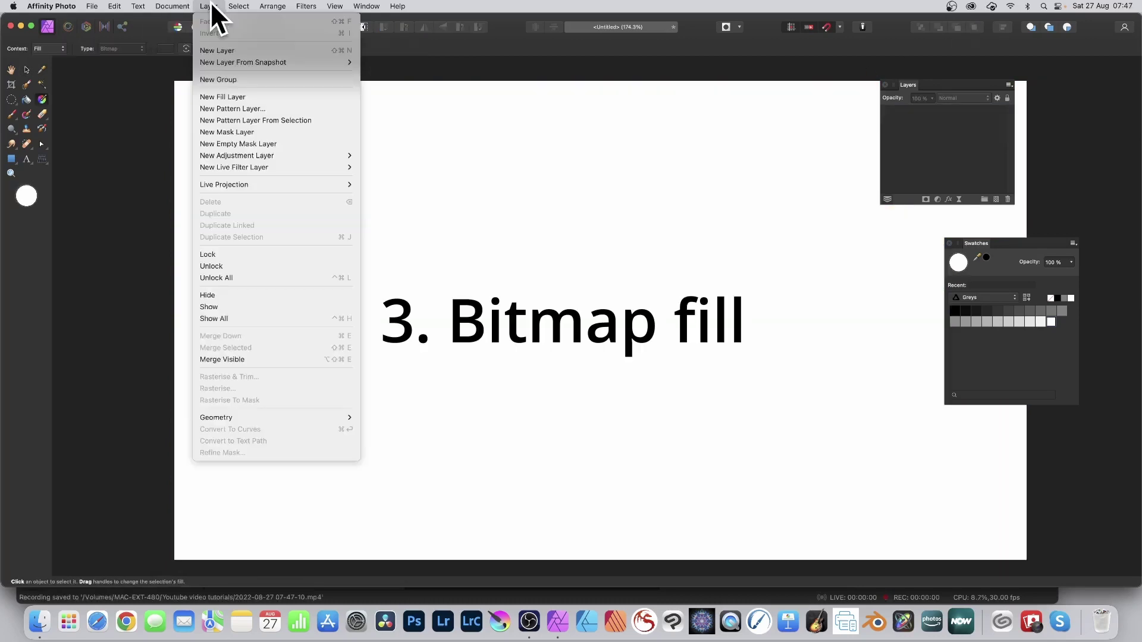
pyautogui.click(224, 96)
pyautogui.moveTo(320, 166); pyautogui.dragTo(747, 355)
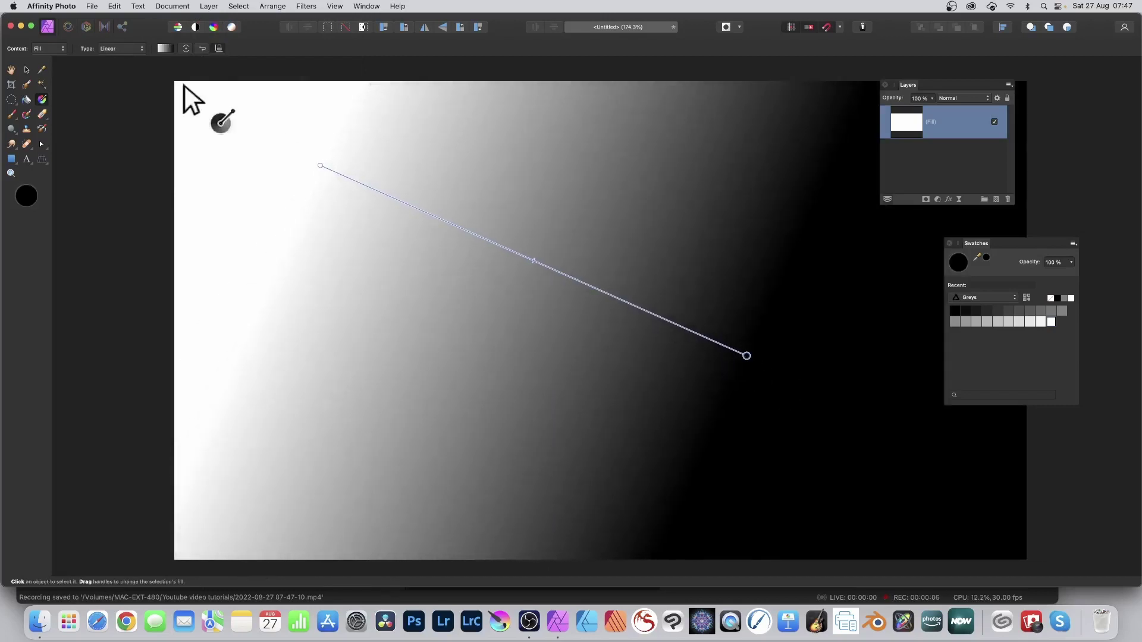
pyautogui.click(125, 49)
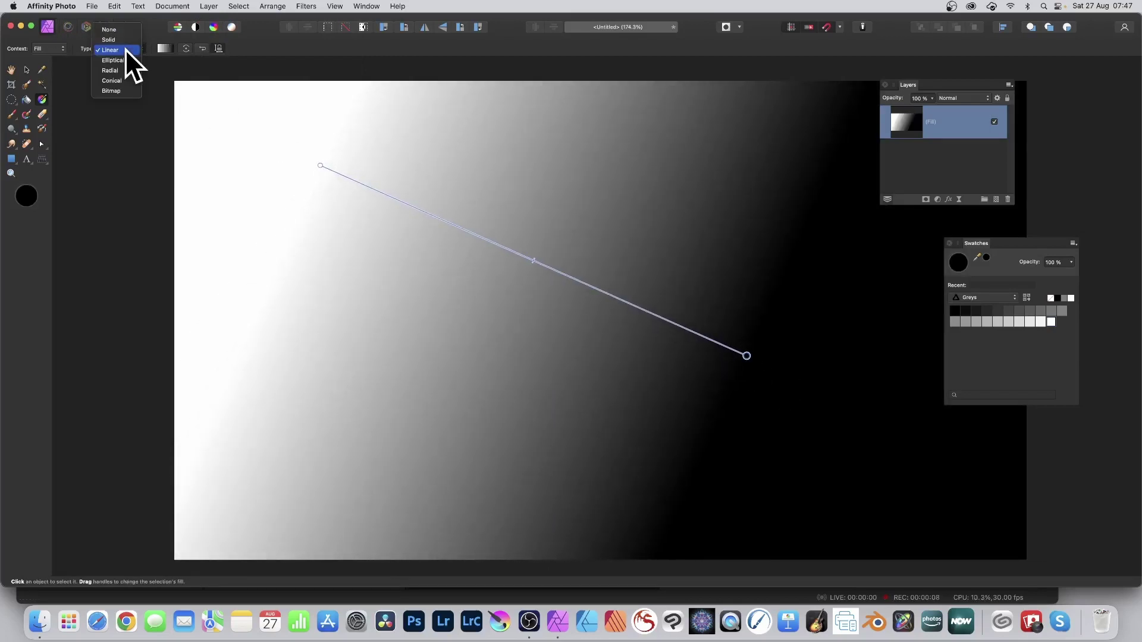
pyautogui.click(112, 91)
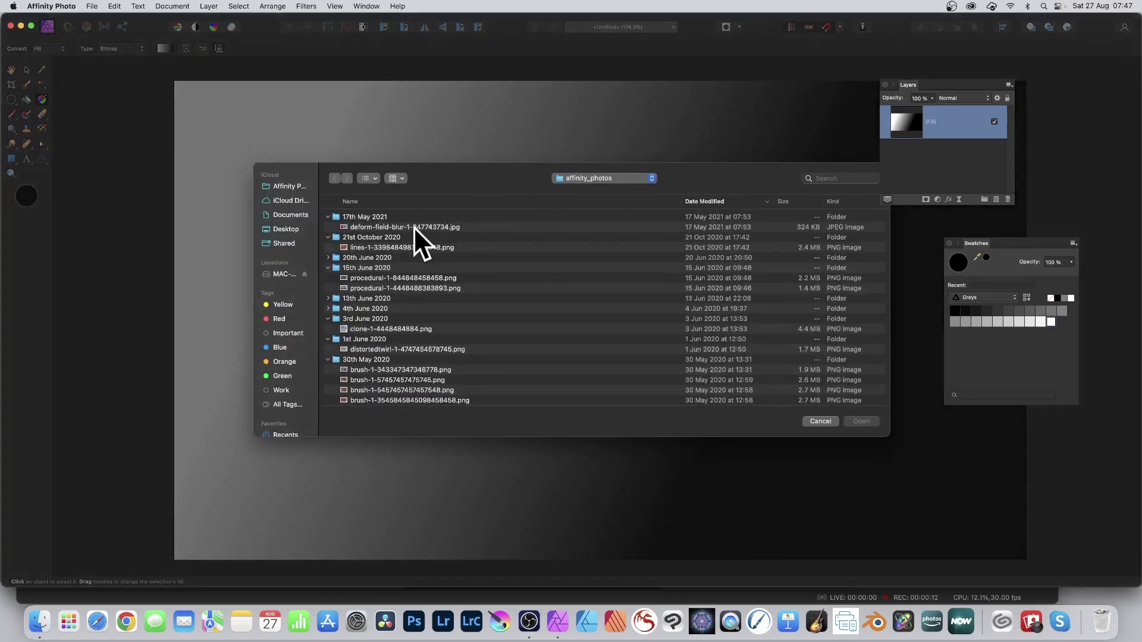
# Fill with the deform-field-blur JPEG as small rotated tiles, with Extend set to Mirror
pyautogui.click(412, 226)
pyautogui.click(860, 421)
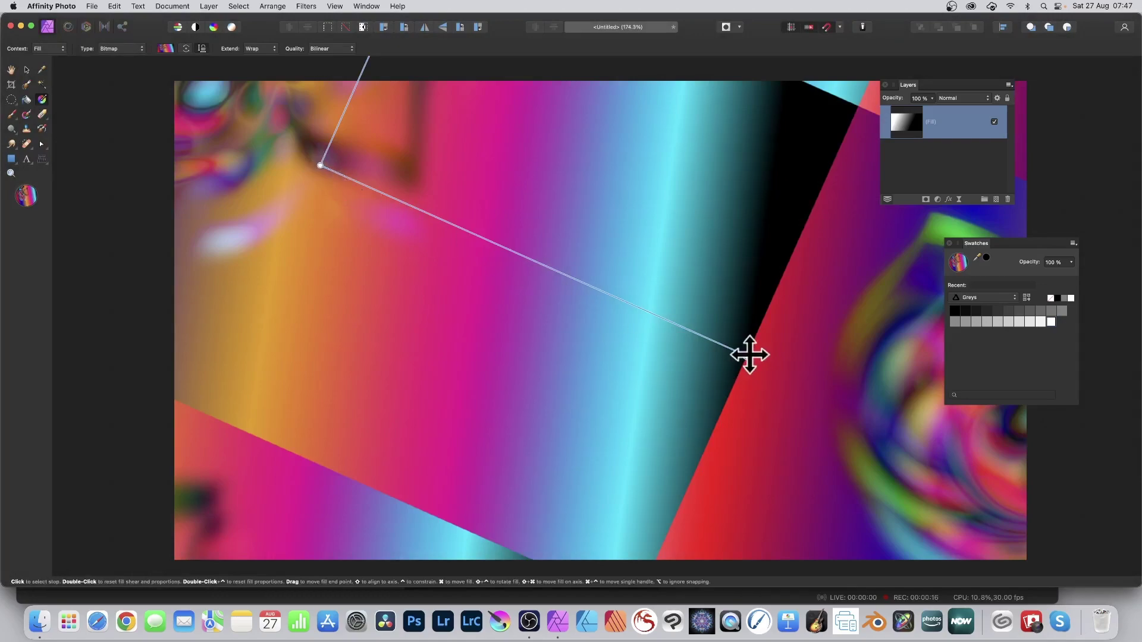
pyautogui.moveTo(748, 355); pyautogui.dragTo(382, 130)
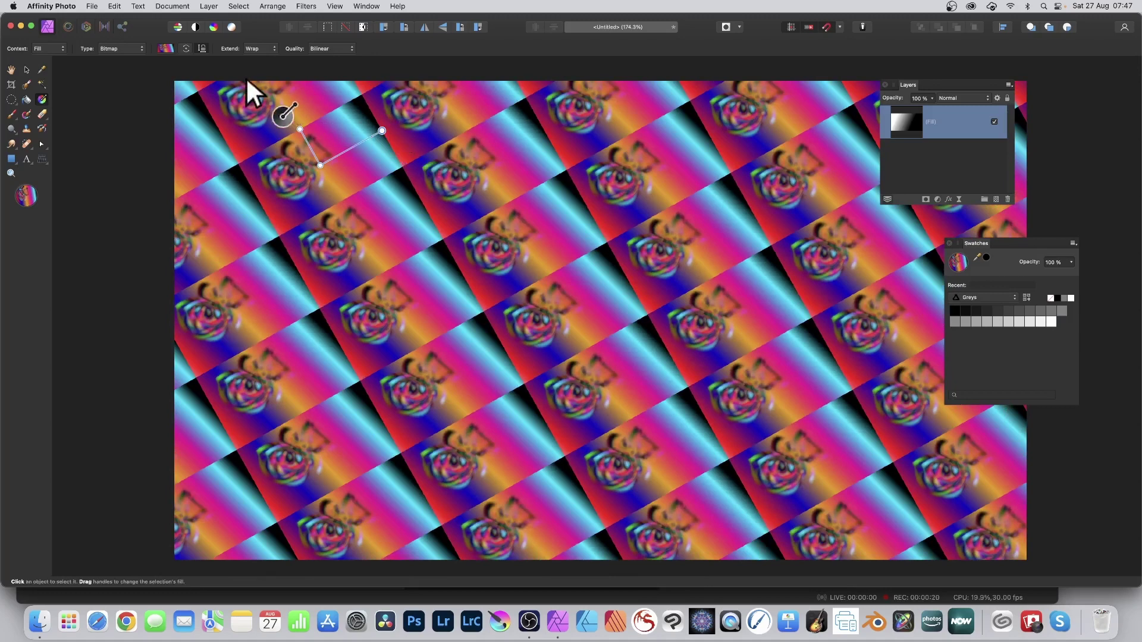
pyautogui.click(252, 48)
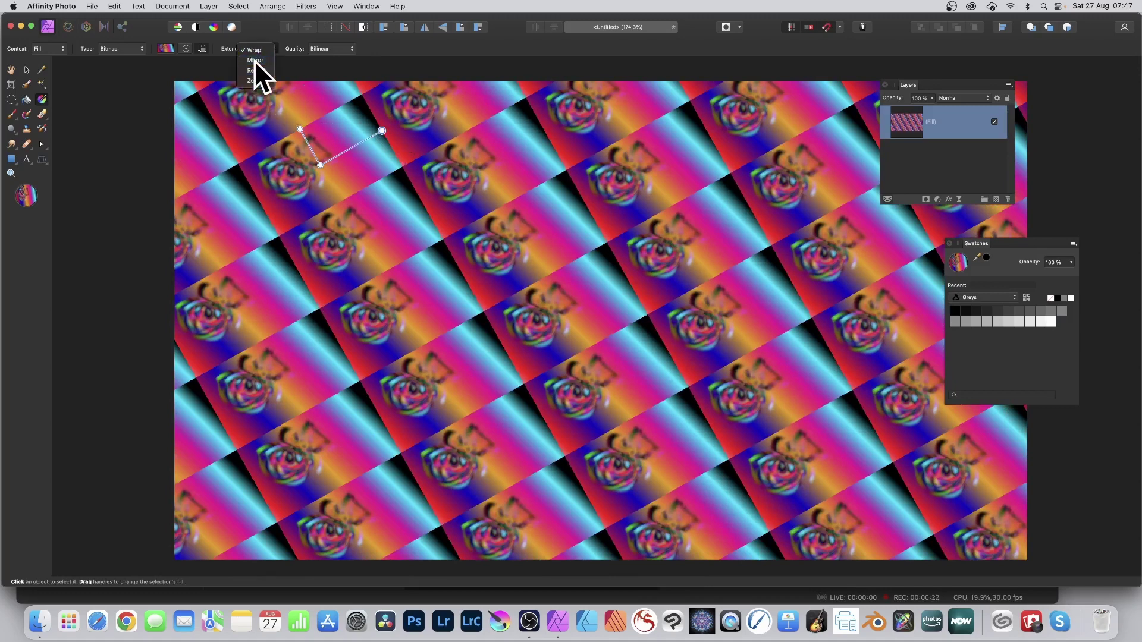
pyautogui.click(255, 60)
pyautogui.moveTo(318, 163); pyautogui.dragTo(408, 239)
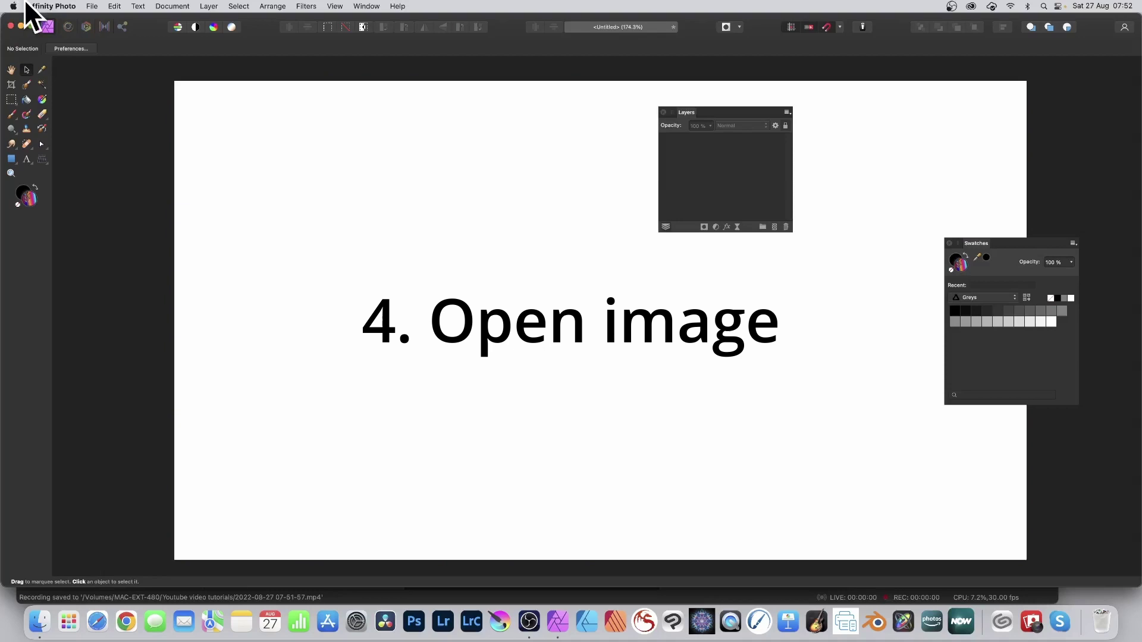
# Open deform-field-blur-1-347743734.jpg as a new document and select its Background layer
pyautogui.click(92, 6)
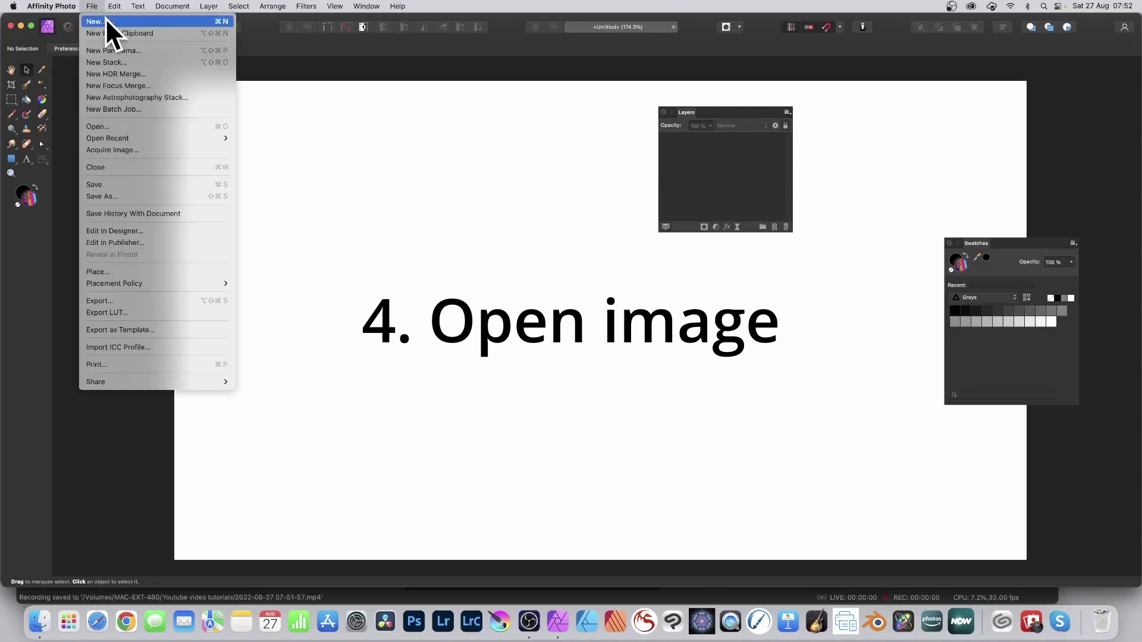
pyautogui.click(106, 125)
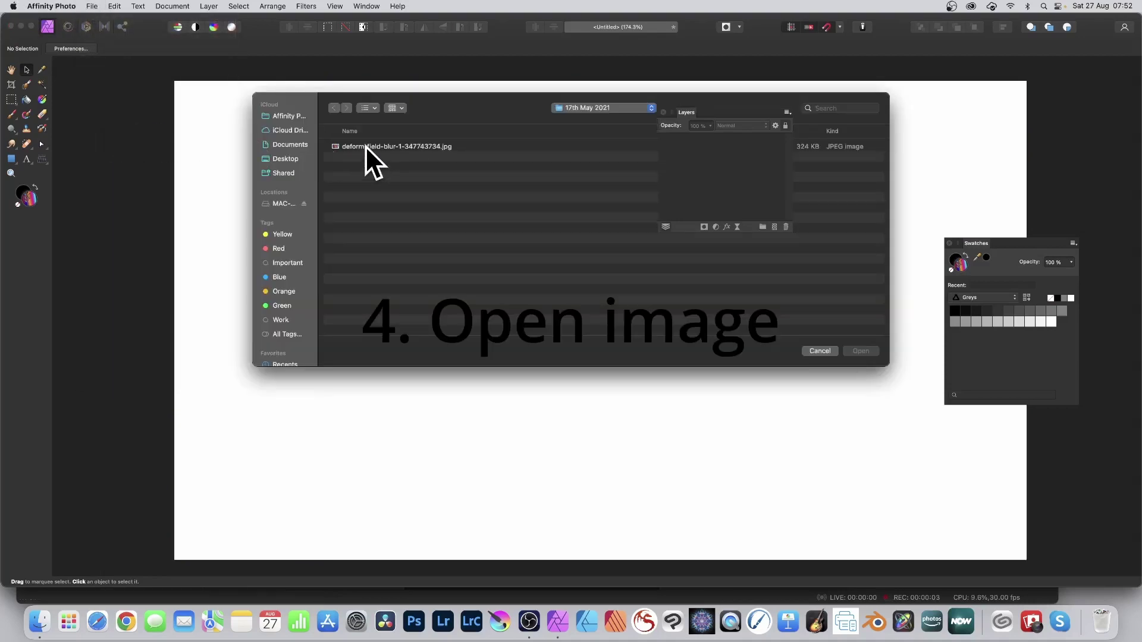
pyautogui.click(365, 146)
pyautogui.click(860, 351)
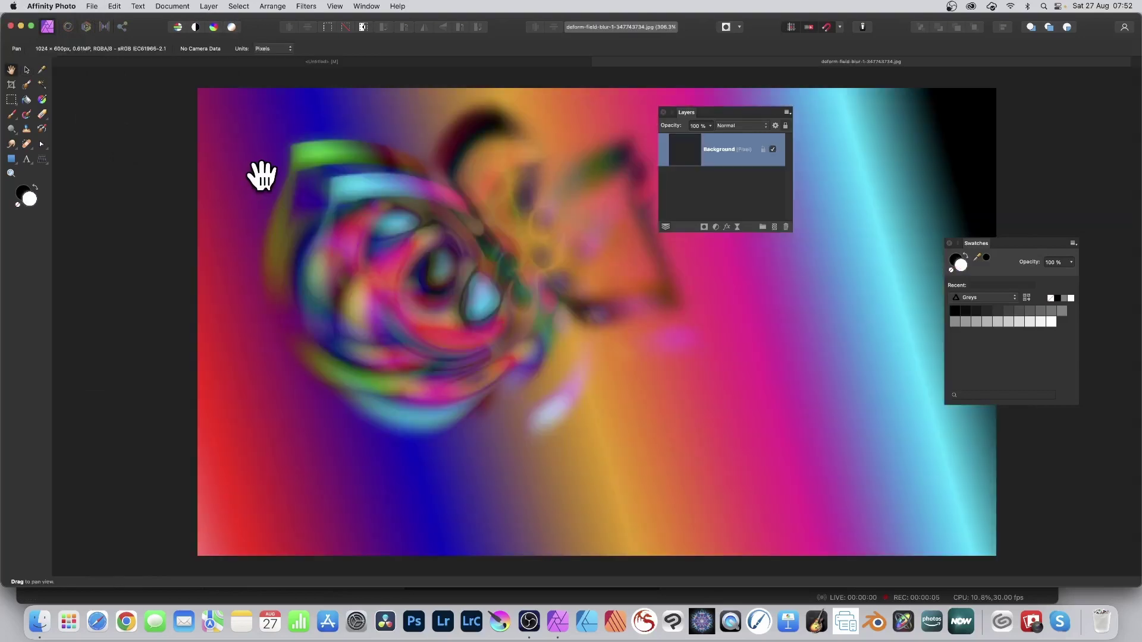
pyautogui.click(26, 70)
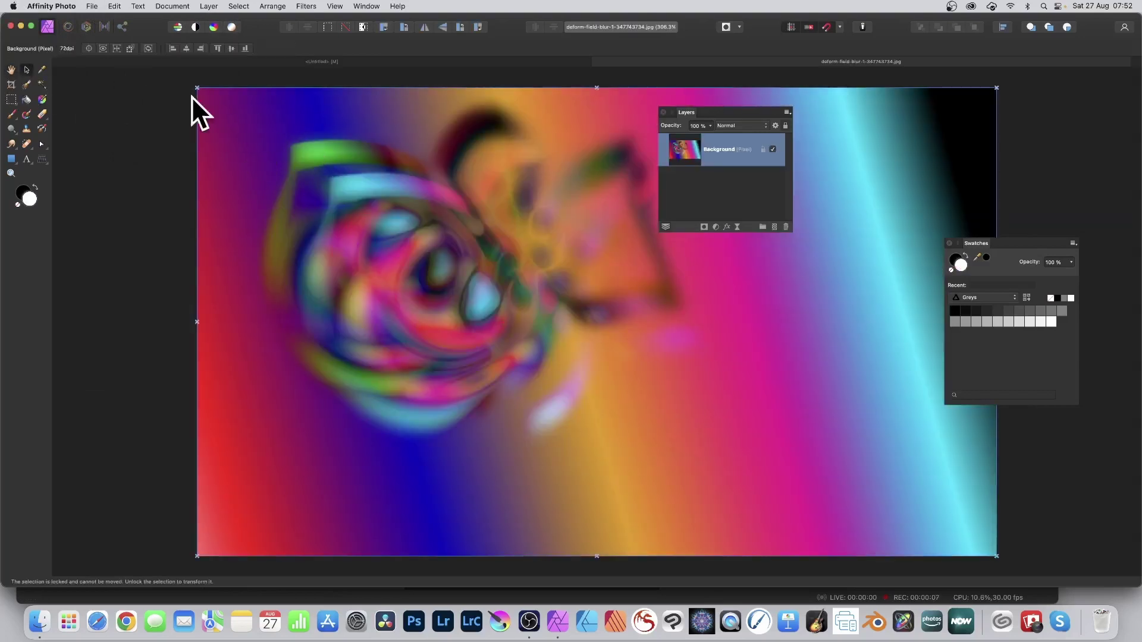
# Create a mirrored pattern layer from the image, shrink its tiles, and shift the tiling up-left
pyautogui.click(213, 7)
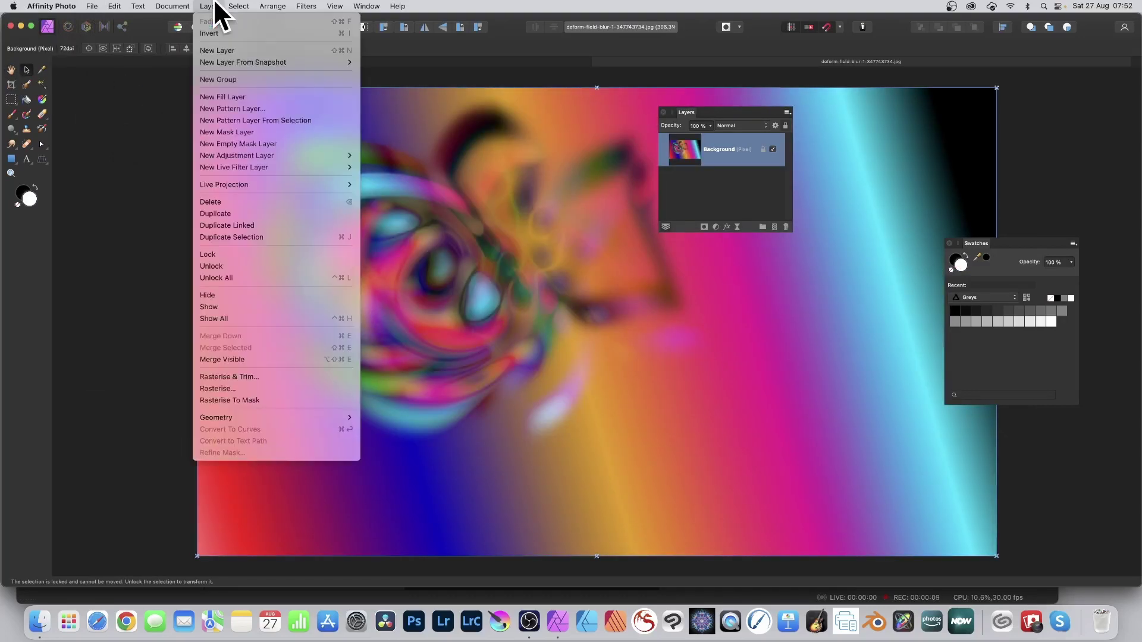
pyautogui.click(253, 120)
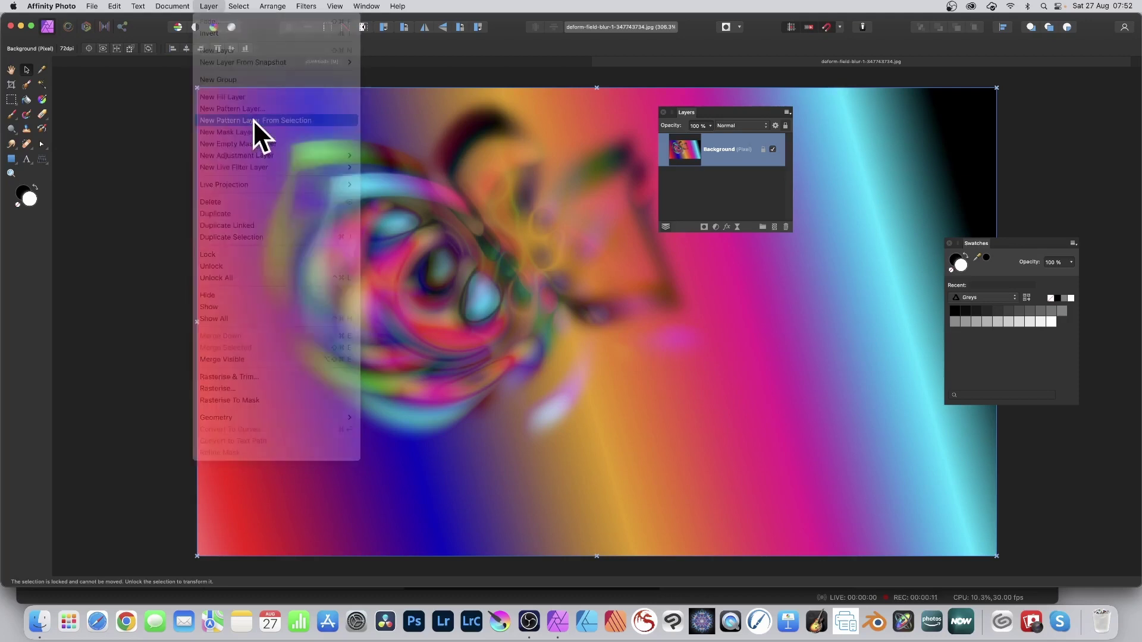
pyautogui.moveTo(197, 88); pyautogui.dragTo(497, 265)
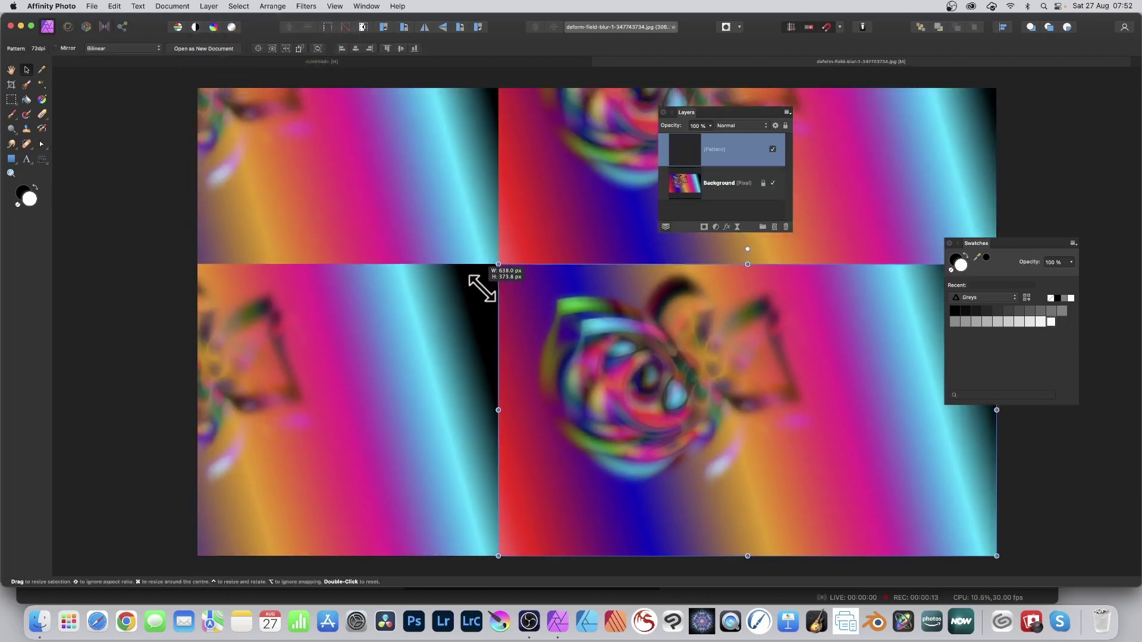
pyautogui.click(57, 48)
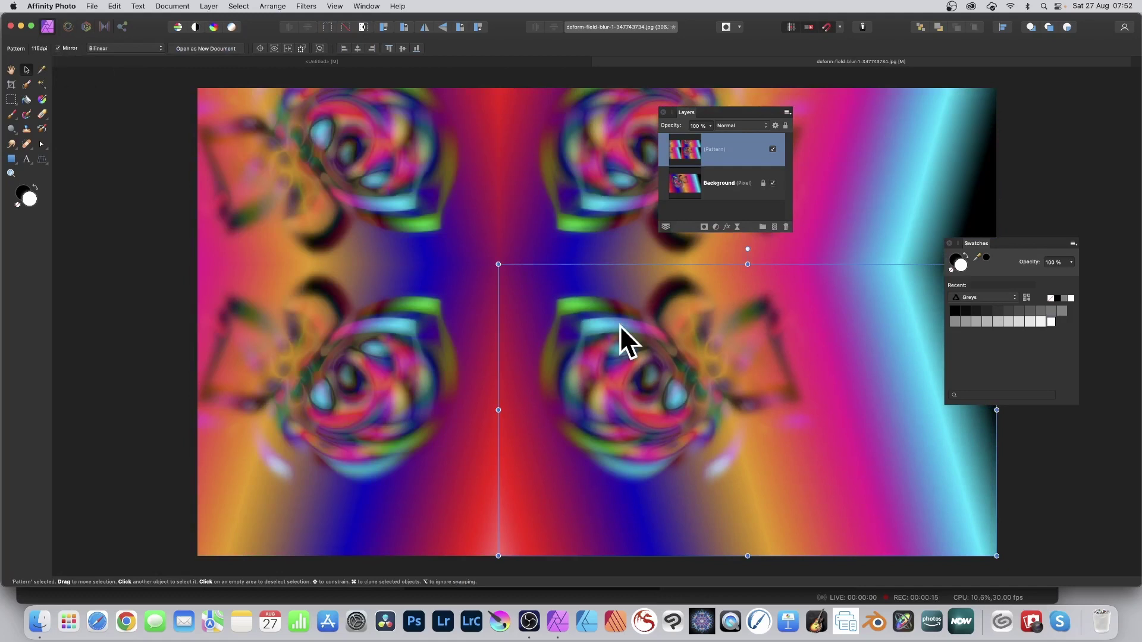
pyautogui.moveTo(620, 324); pyautogui.dragTo(534, 223)
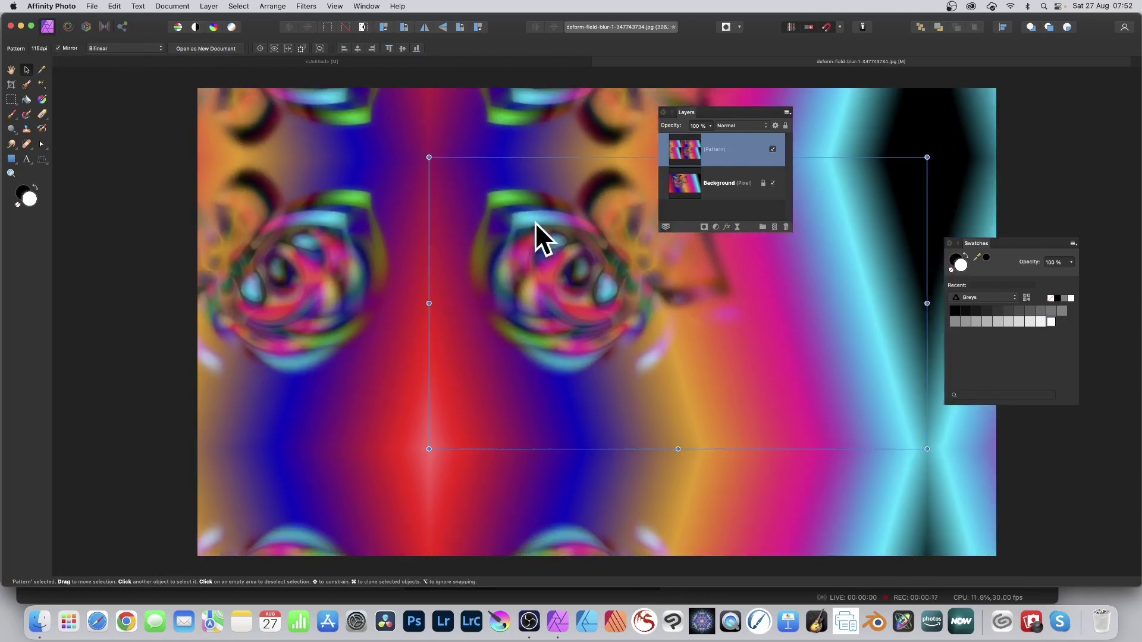
pyautogui.click(114, 7)
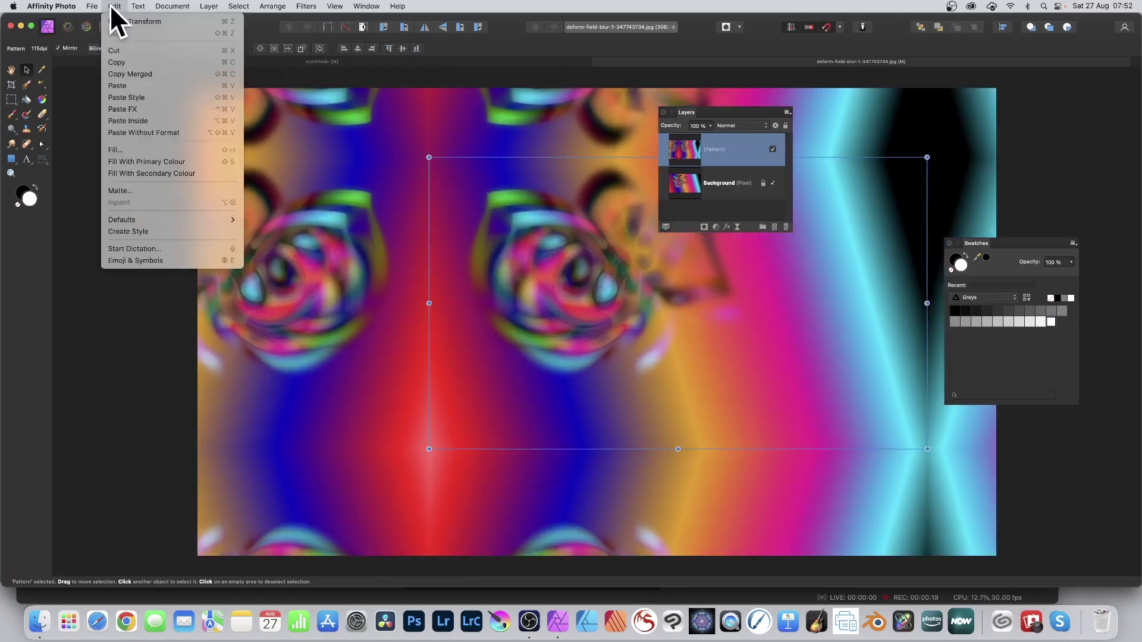
# Paste the copied pattern layer into the Untitled document, then shrink and tilt it
pyautogui.click(118, 63)
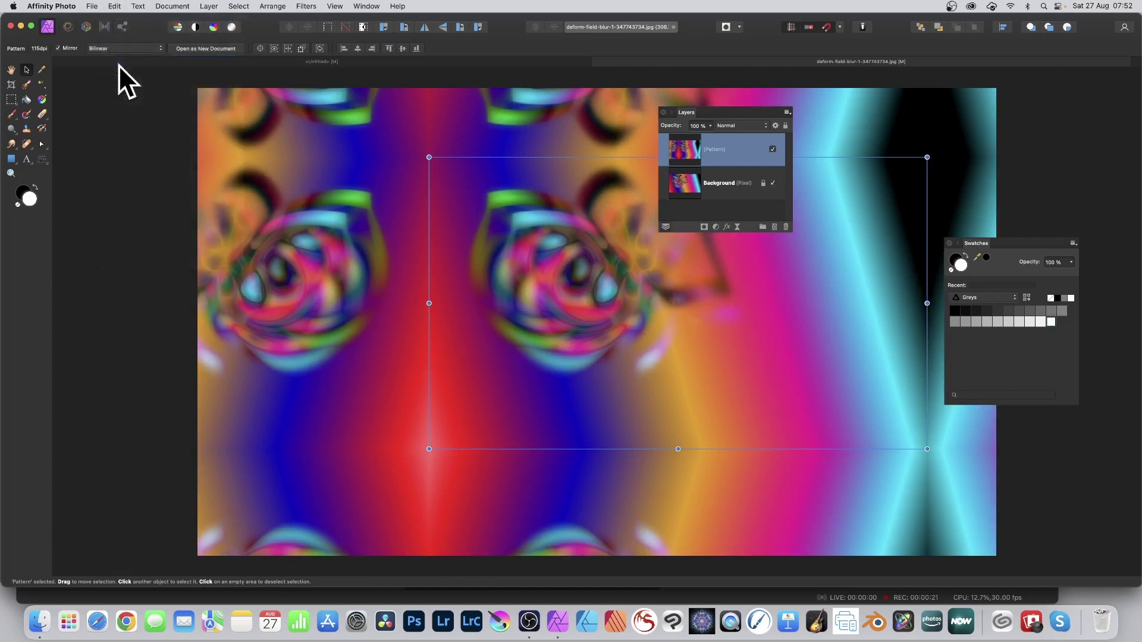
pyautogui.click(366, 63)
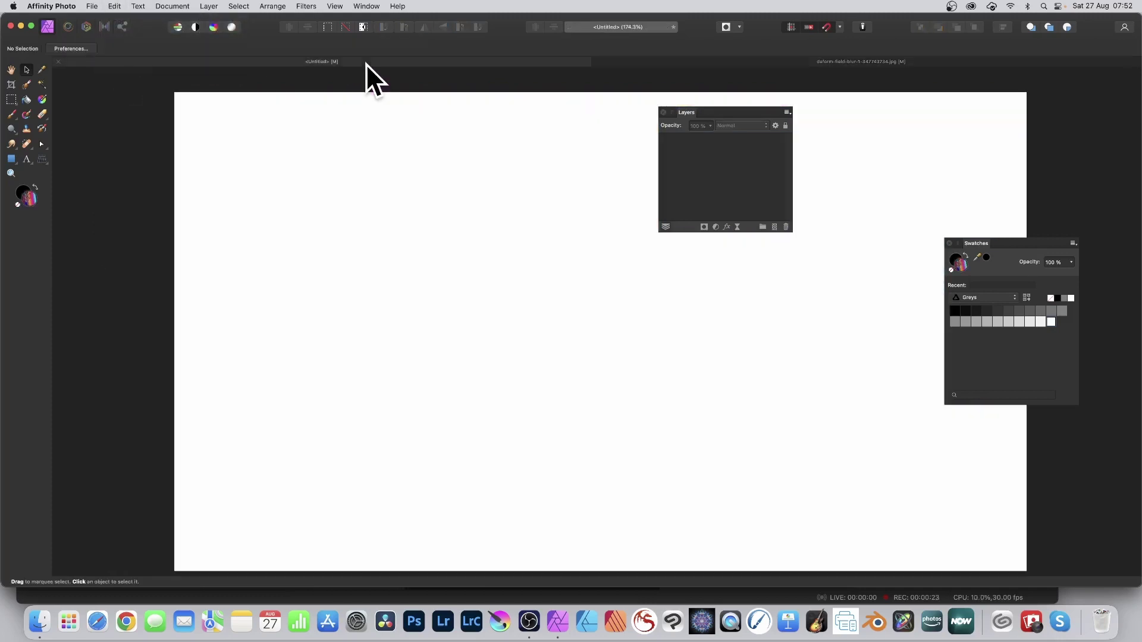
pyautogui.click(114, 7)
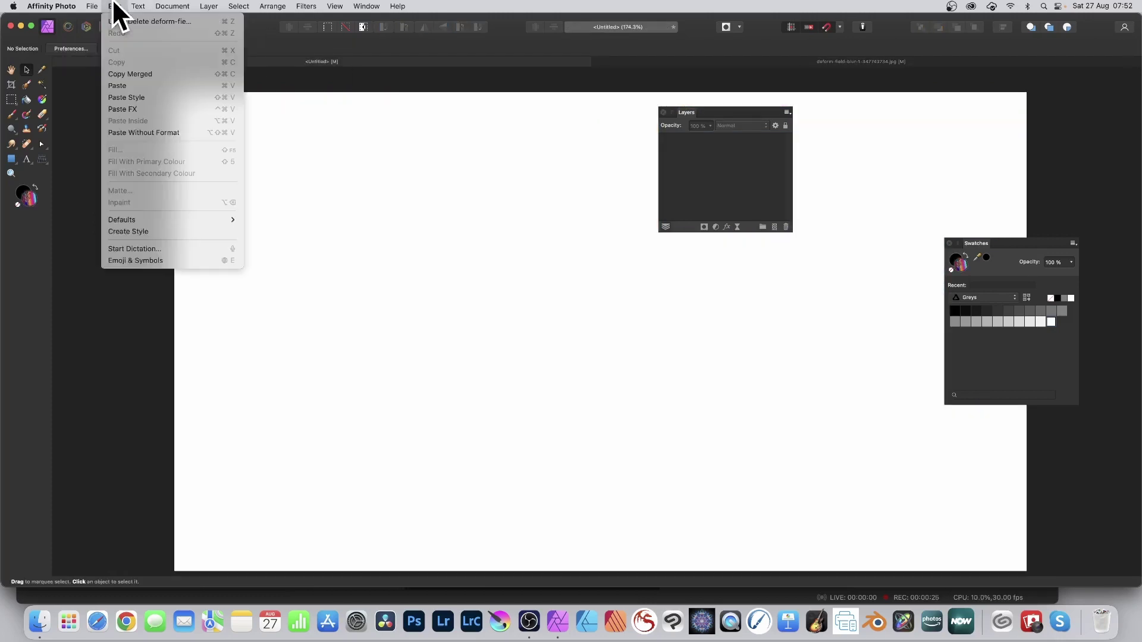
pyautogui.click(131, 86)
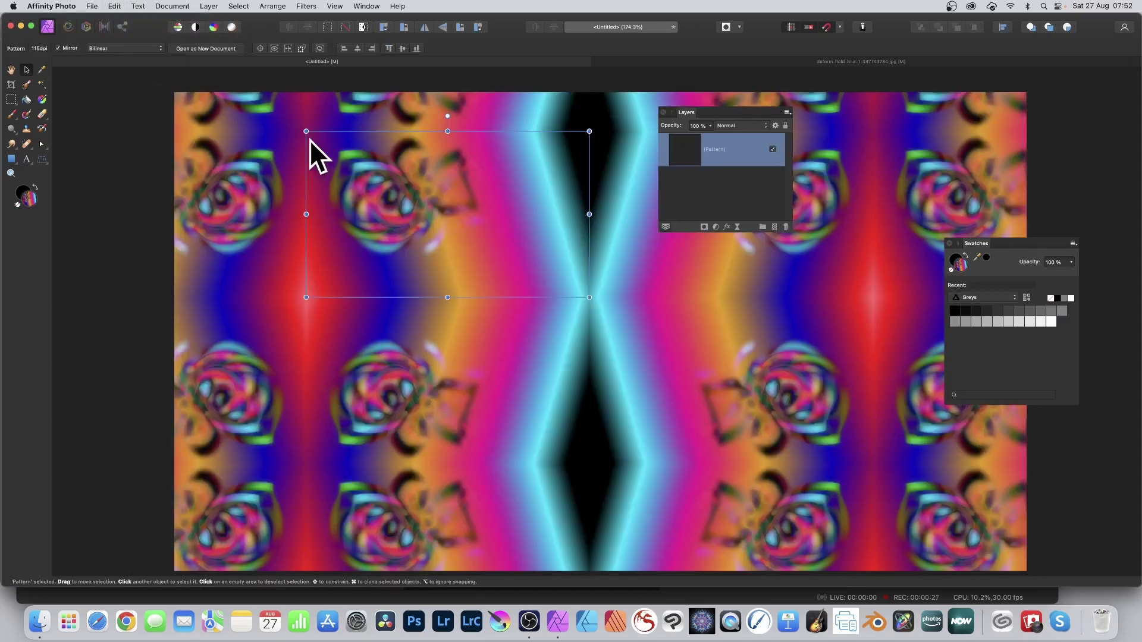
pyautogui.moveTo(305, 132); pyautogui.dragTo(418, 187)
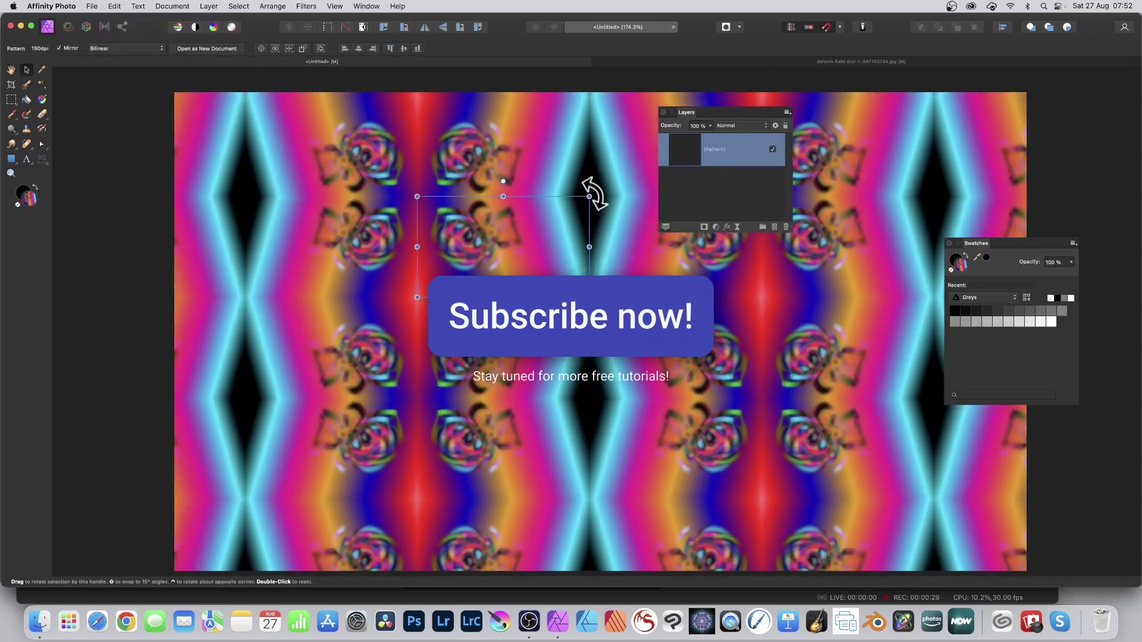